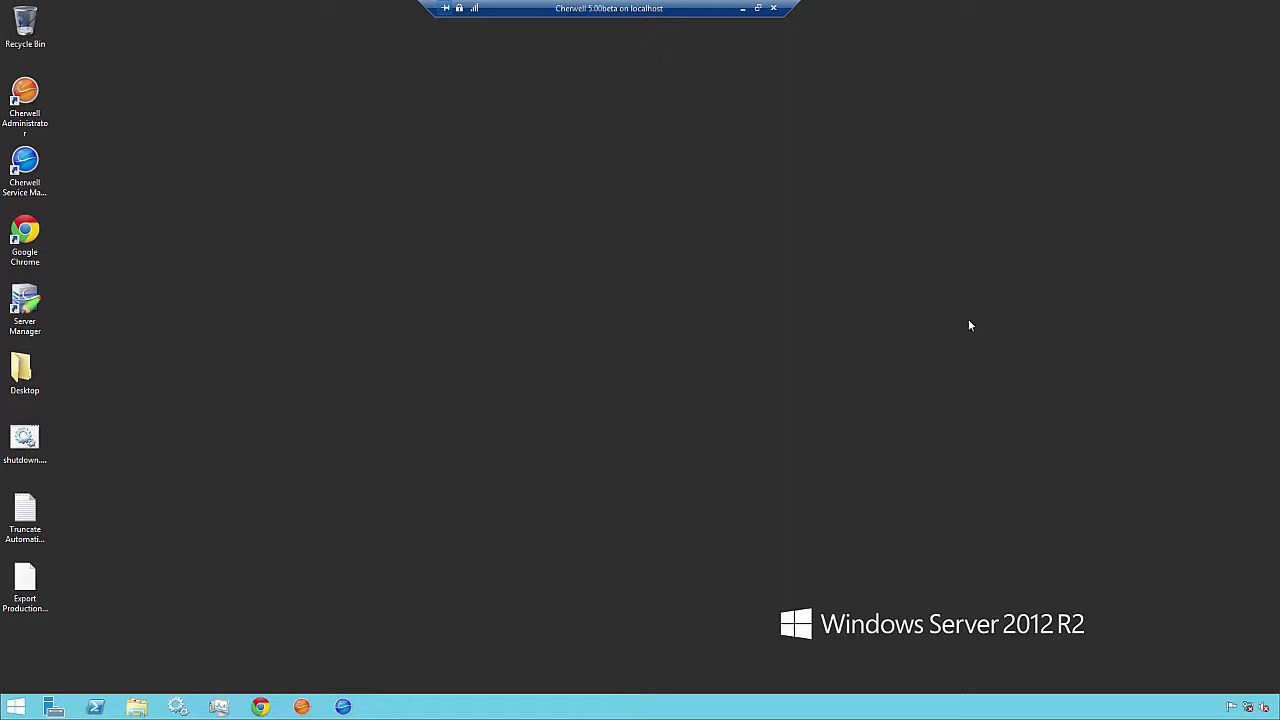
Step: Stop the Automation Process Server in Cherwell Server Manager so it reads 'Server is not running'
left_click(30, 310)
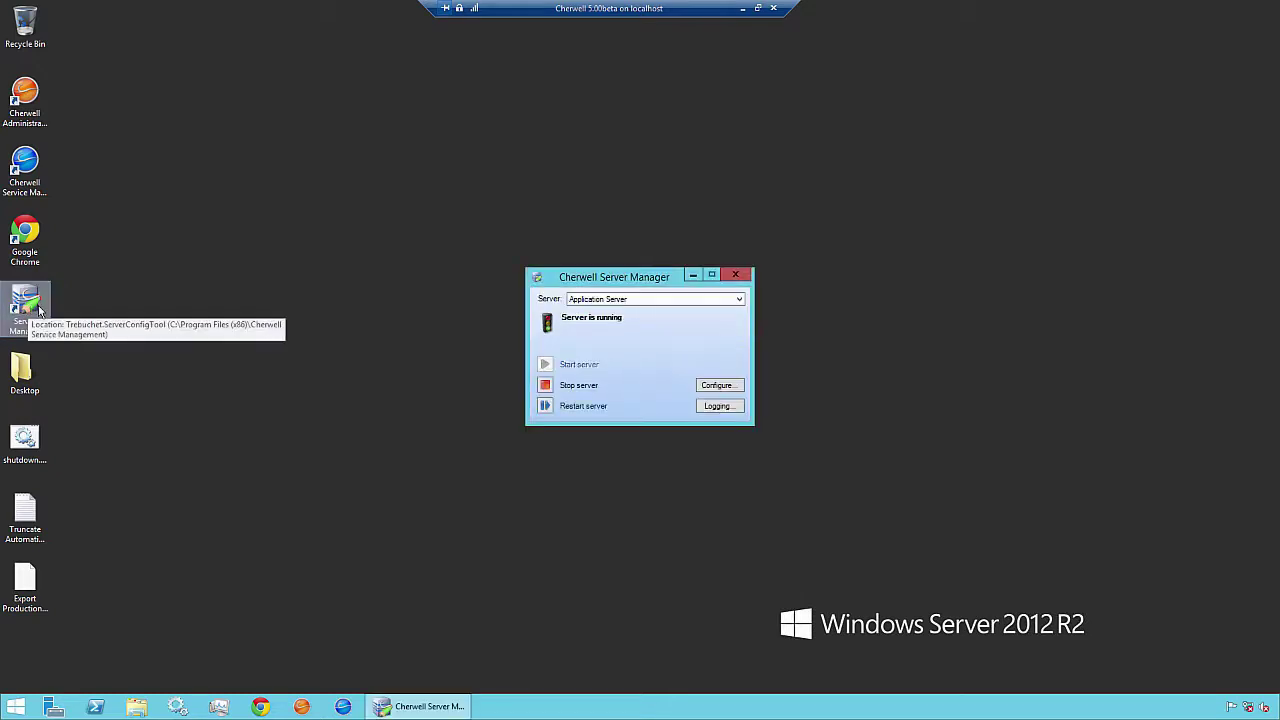
left_click(740, 300)
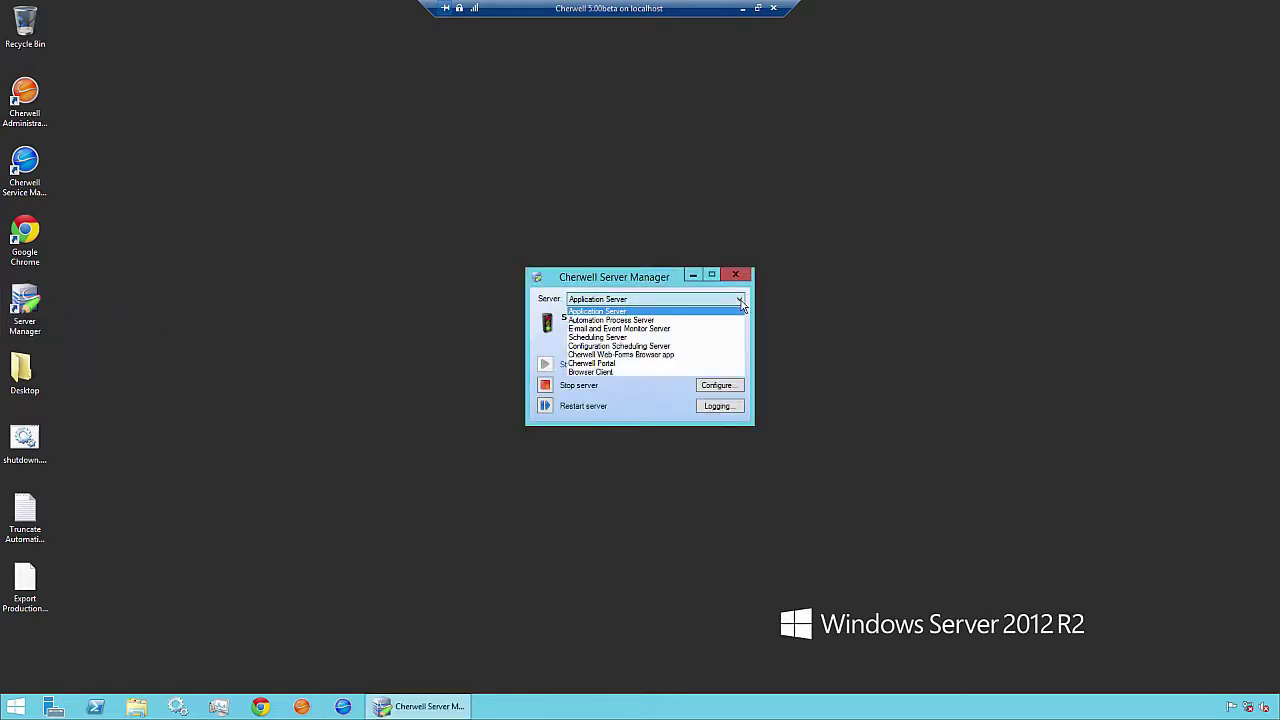
left_click(677, 322)
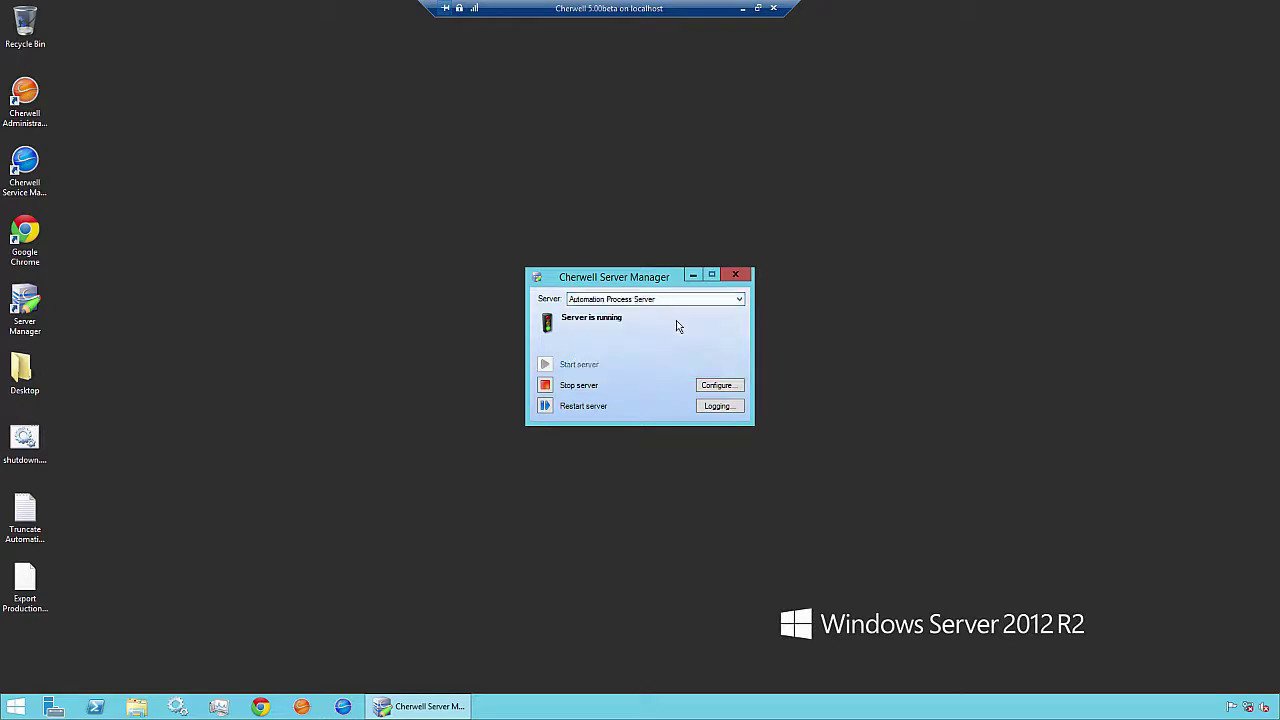
left_click(547, 390)
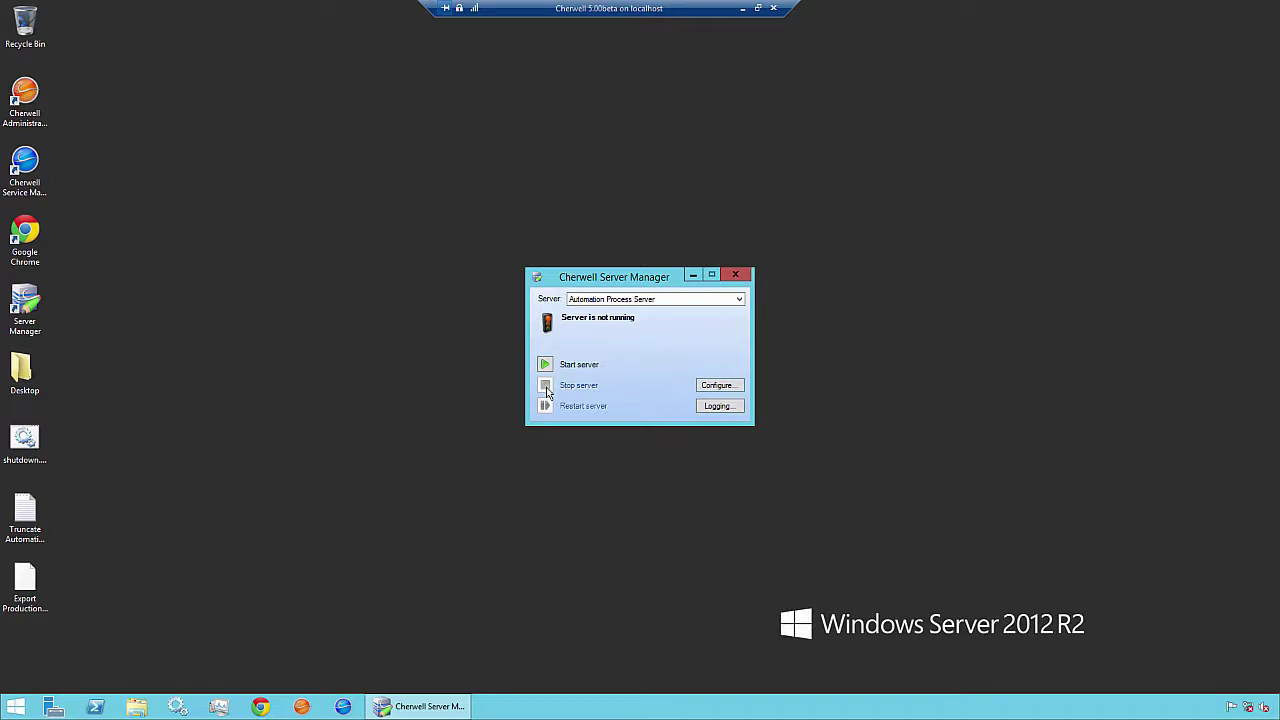
Step: Launch Cherwell System Restore and load the Export Production.czar export file
left_click(16, 708)
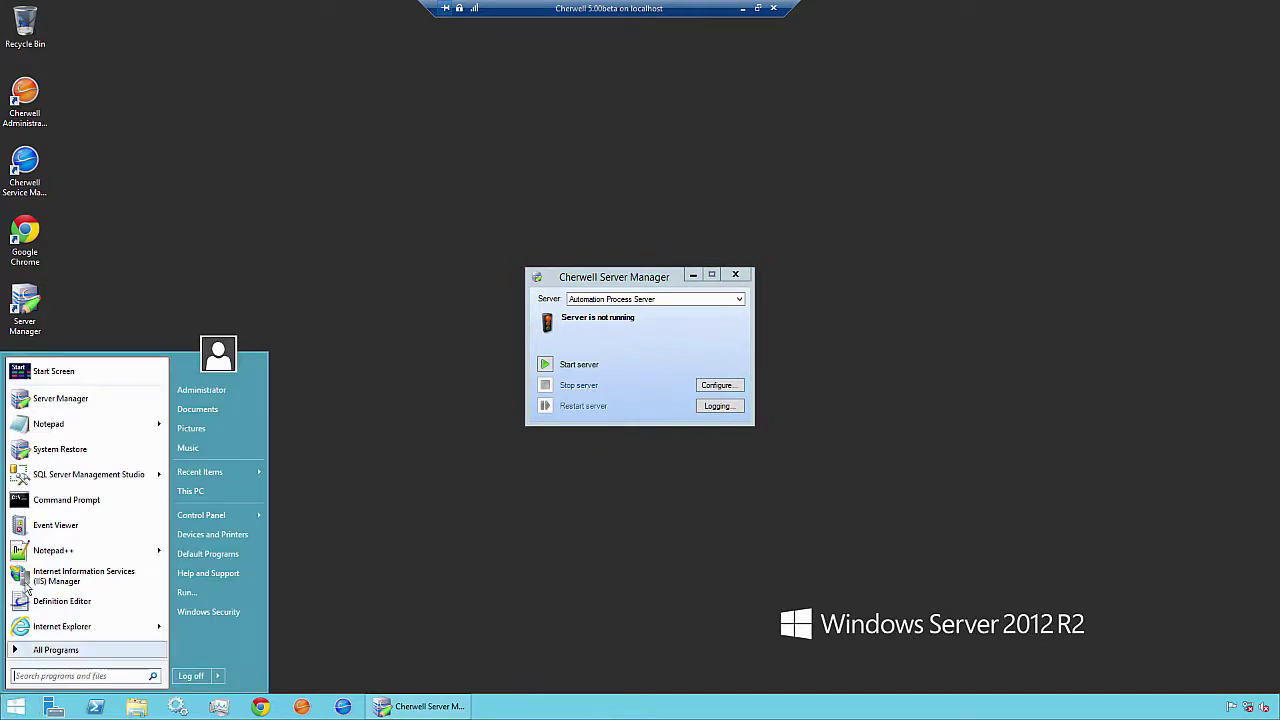
left_click(57, 456)
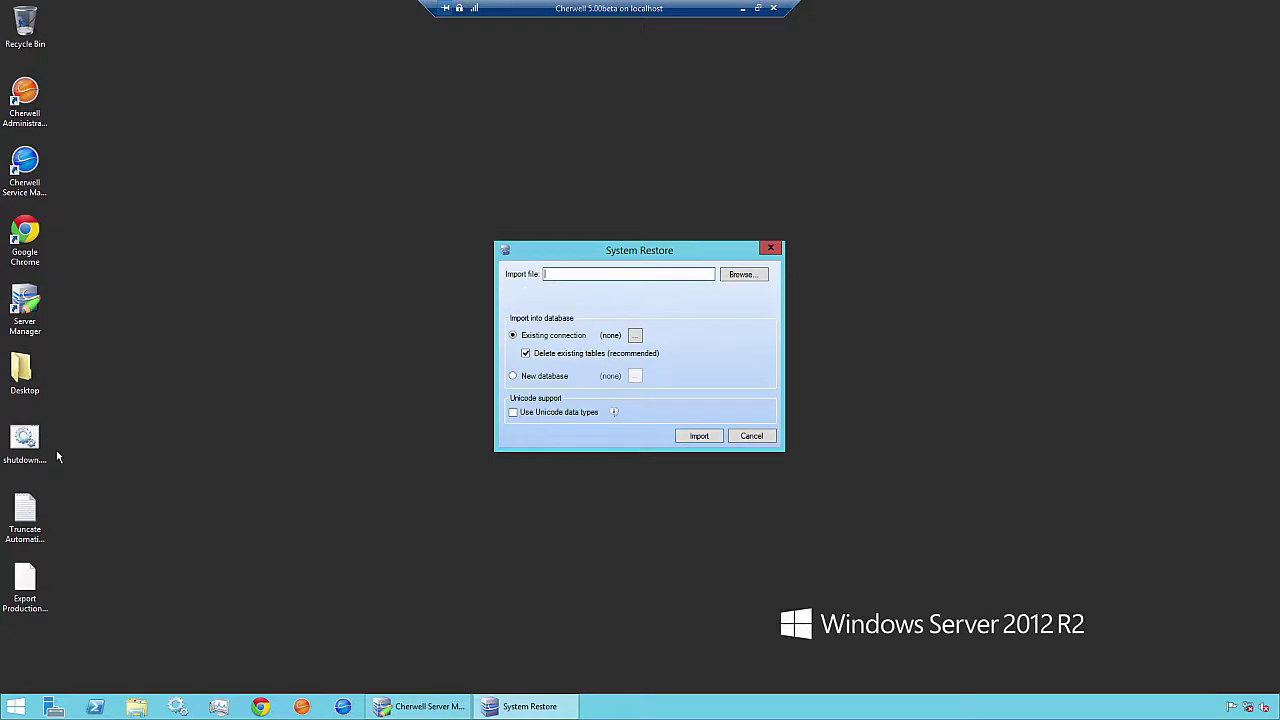
left_click(741, 275)
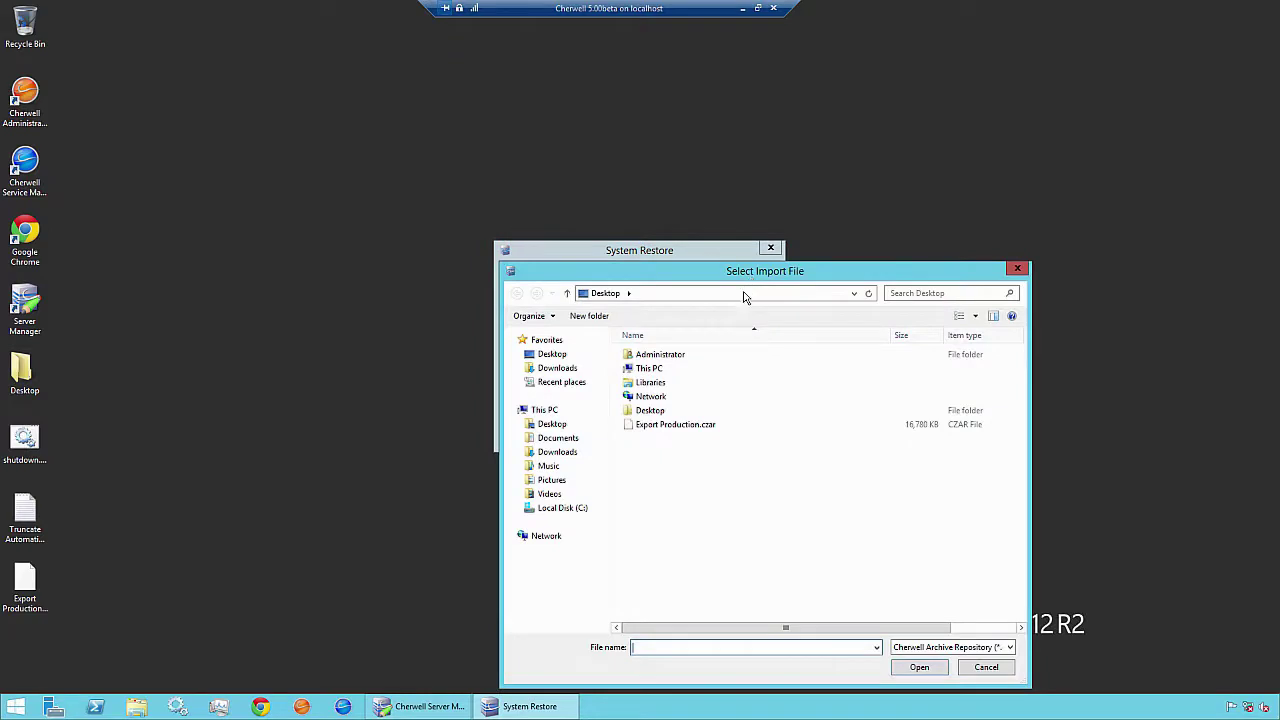
left_click(689, 426)
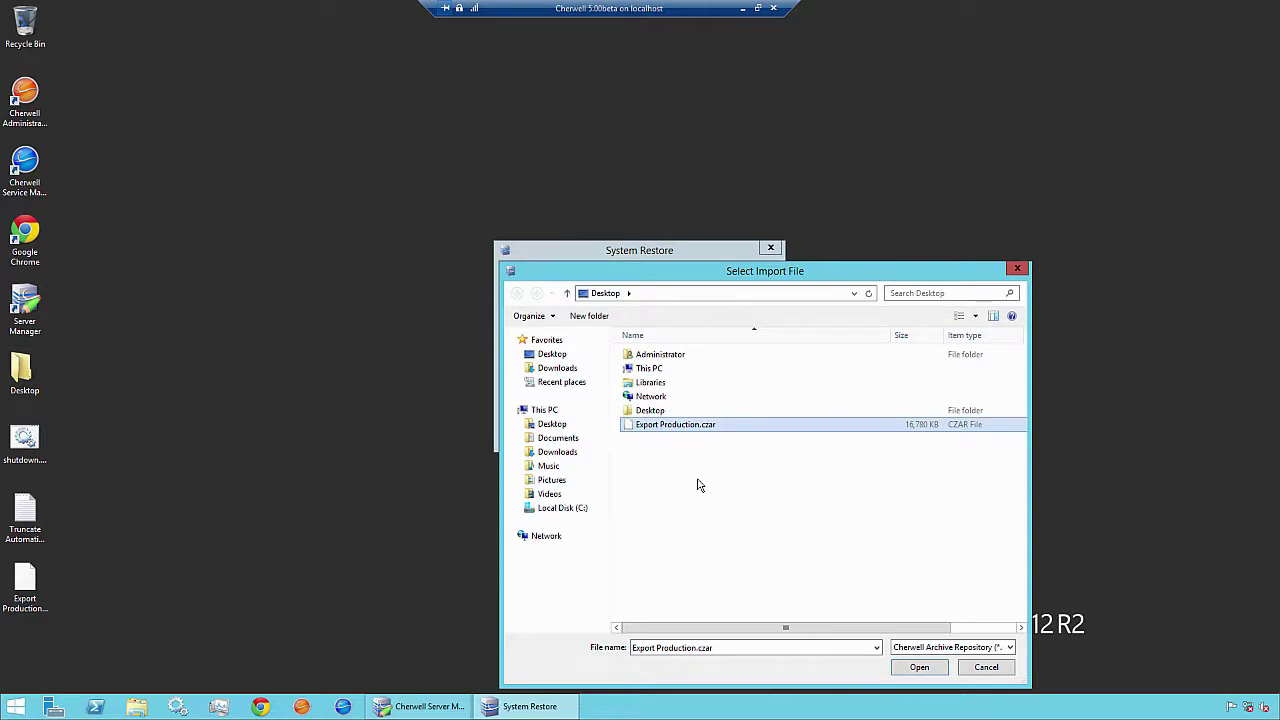
left_click(913, 669)
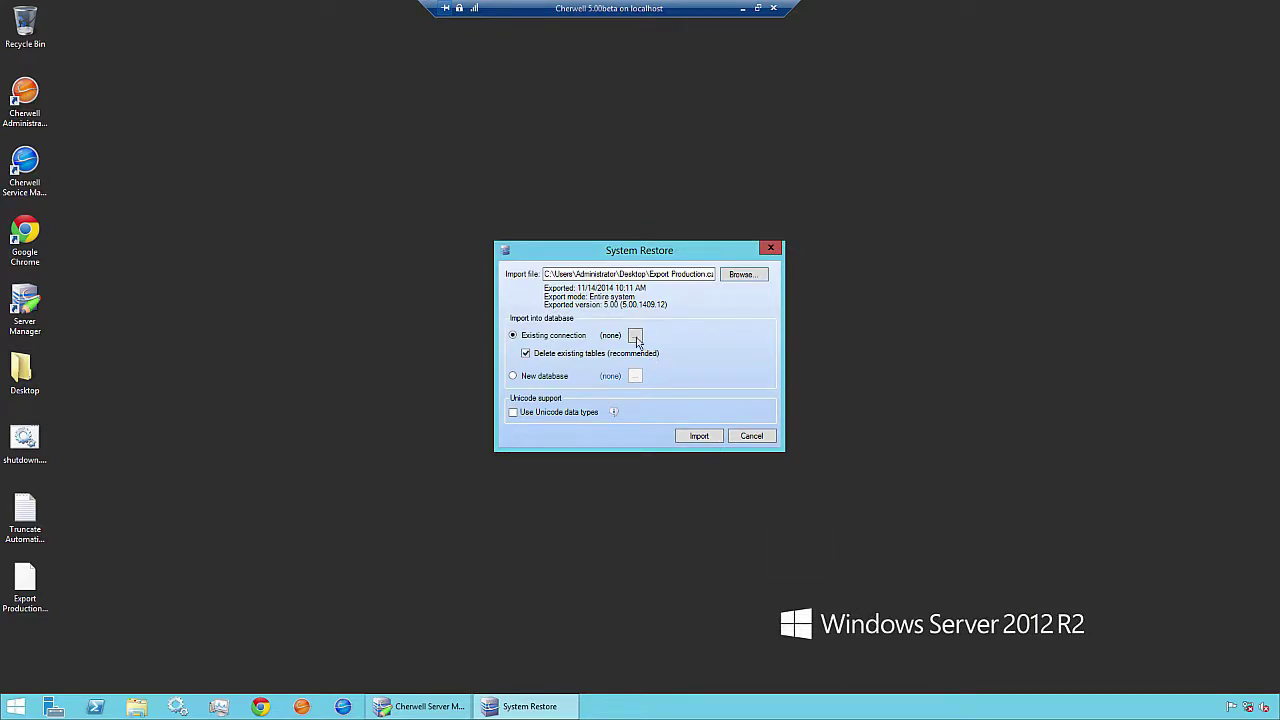
Step: Set the restore target to the existing Cherwell Dev connection
left_click(636, 339)
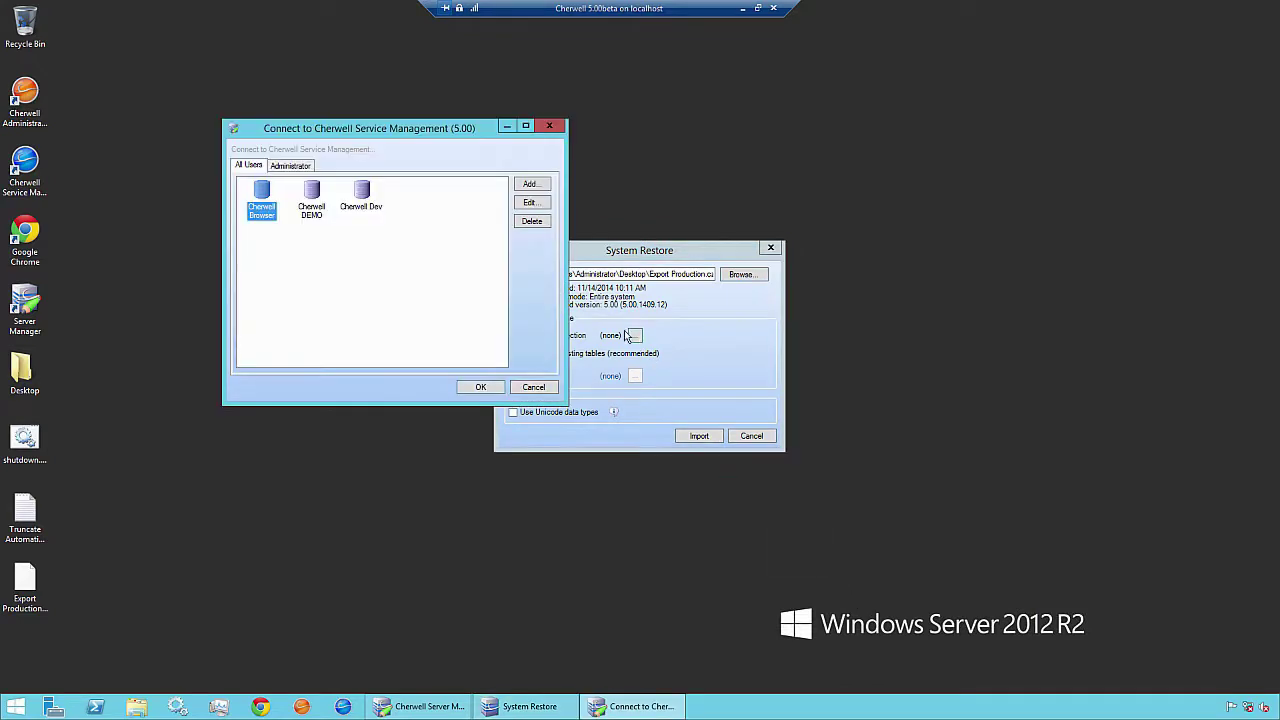
left_click(365, 200)
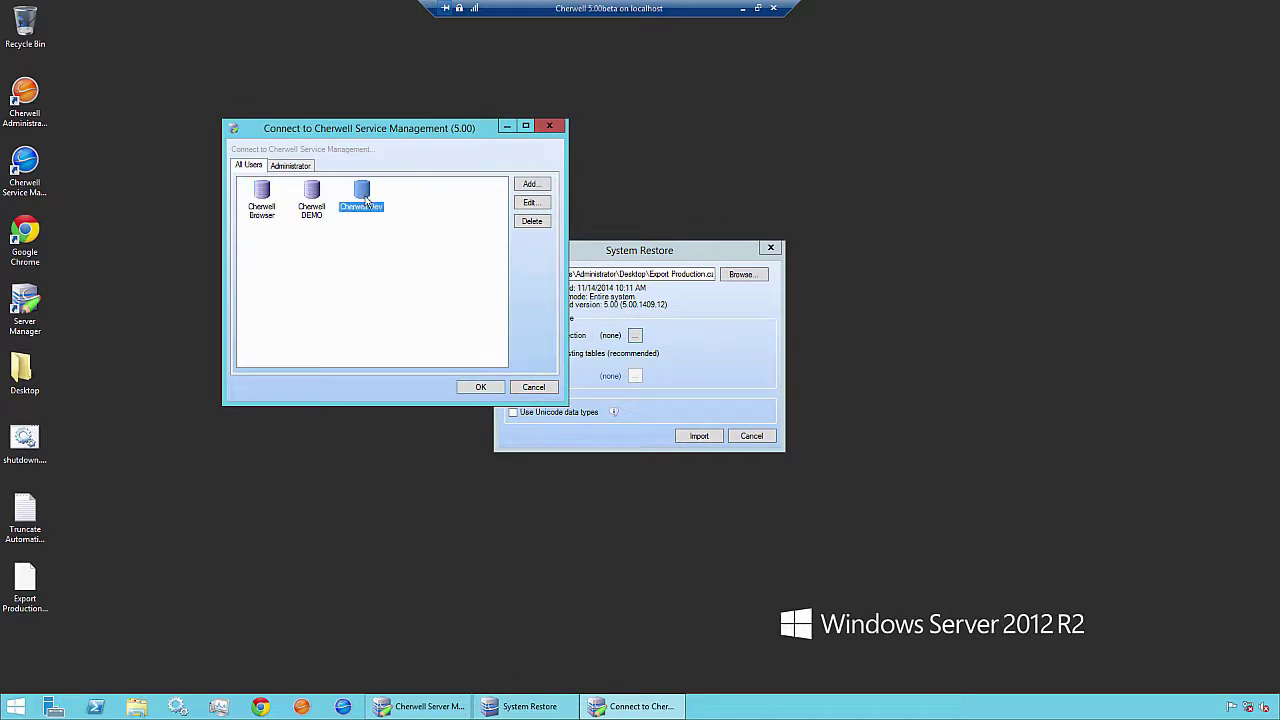
left_click(481, 389)
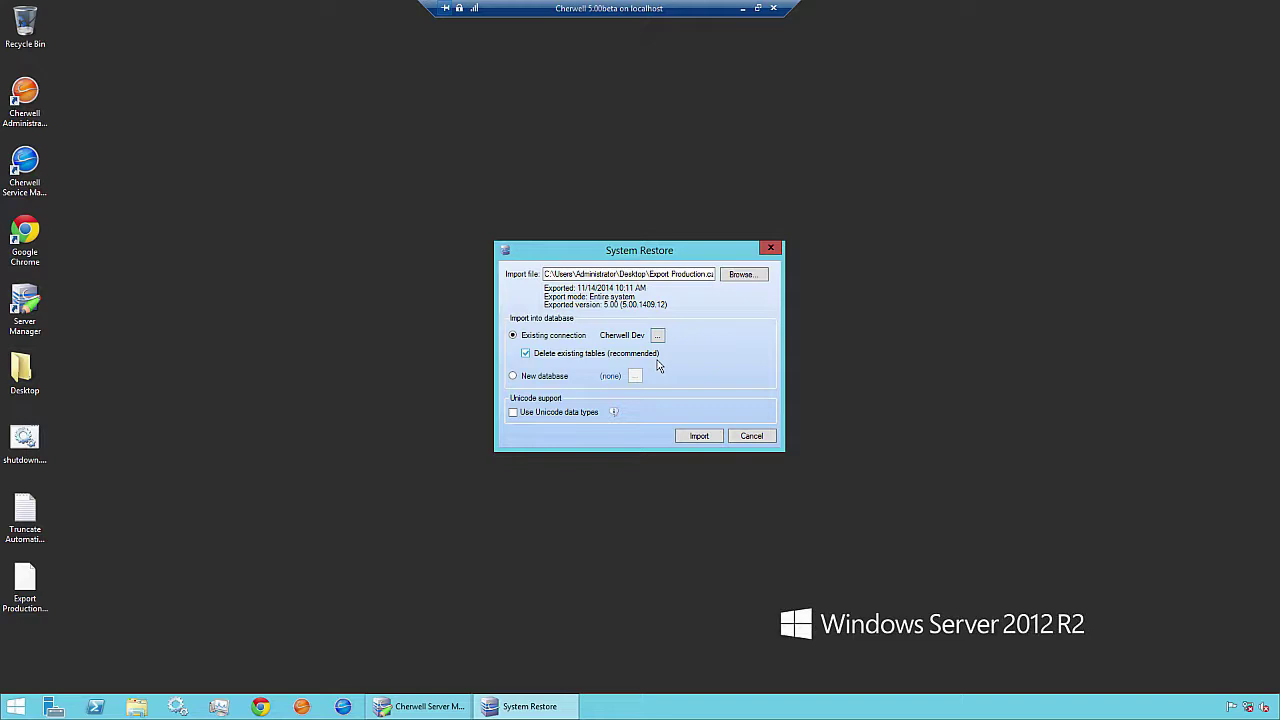
Step: Import the production export into Cherwell Dev with the password, confirm the overwrite, then close System Restore
left_click(699, 437)
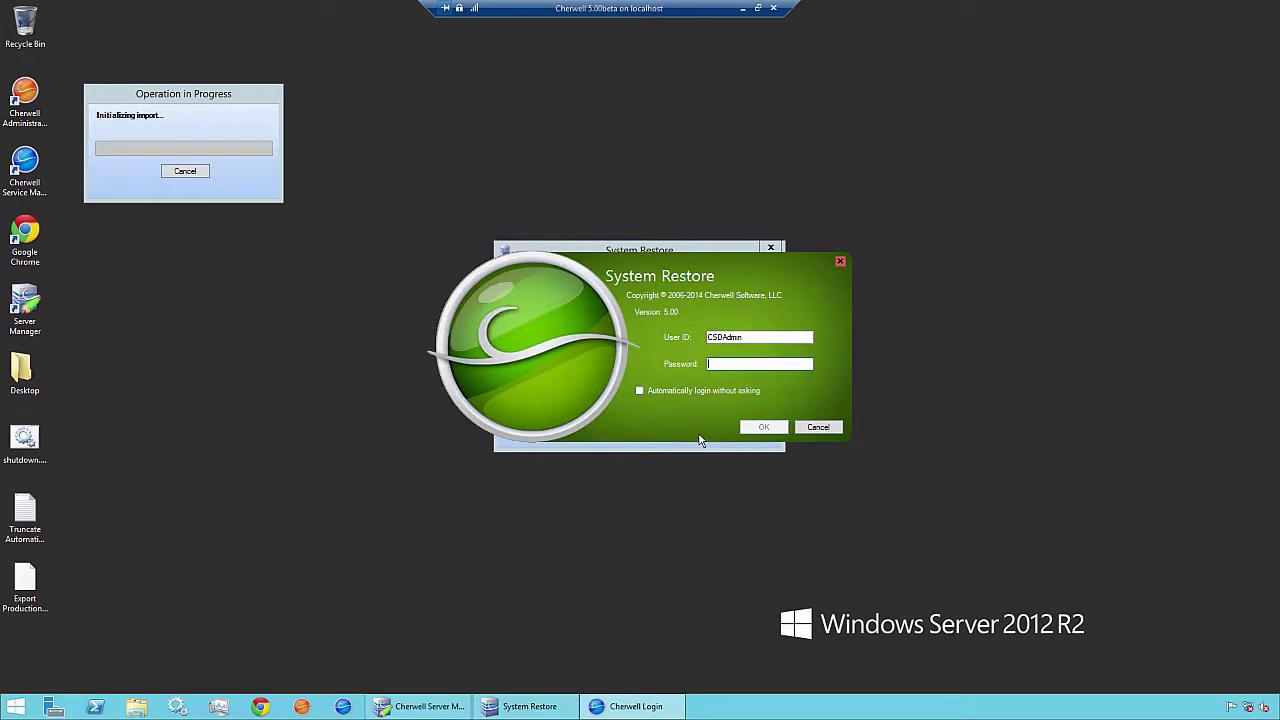
type("********")
key("Return")
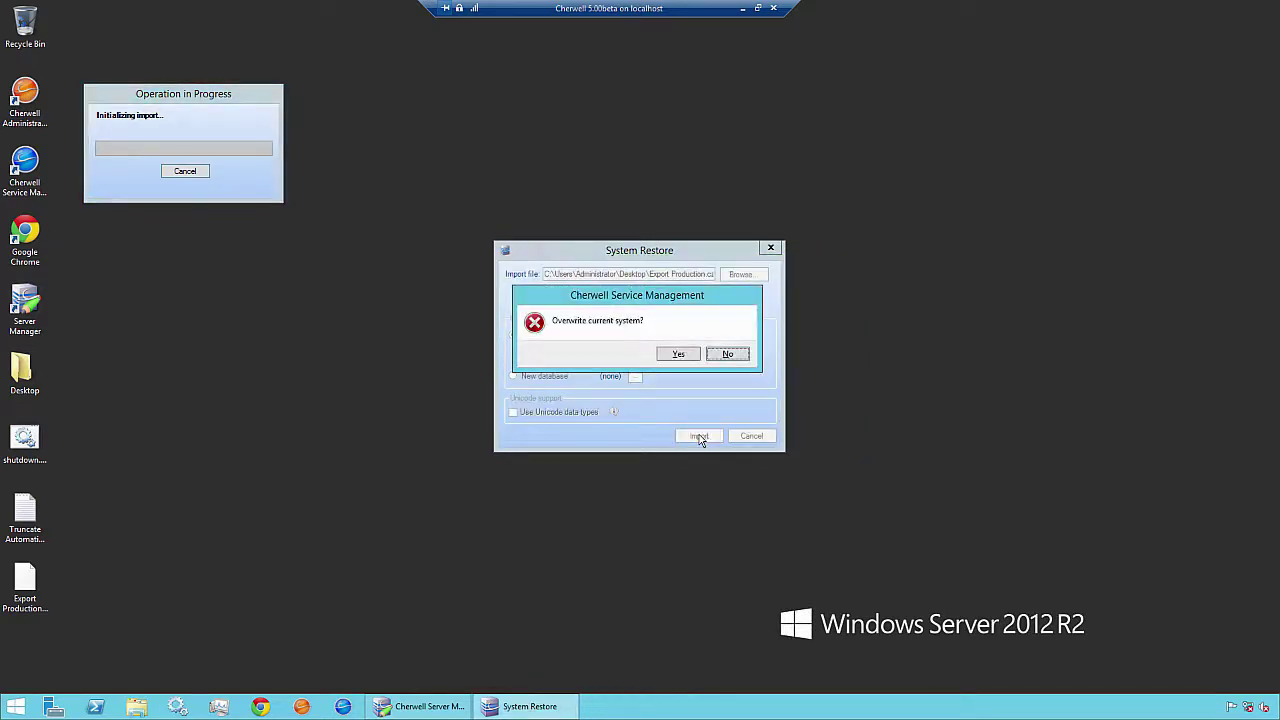
left_click(680, 355)
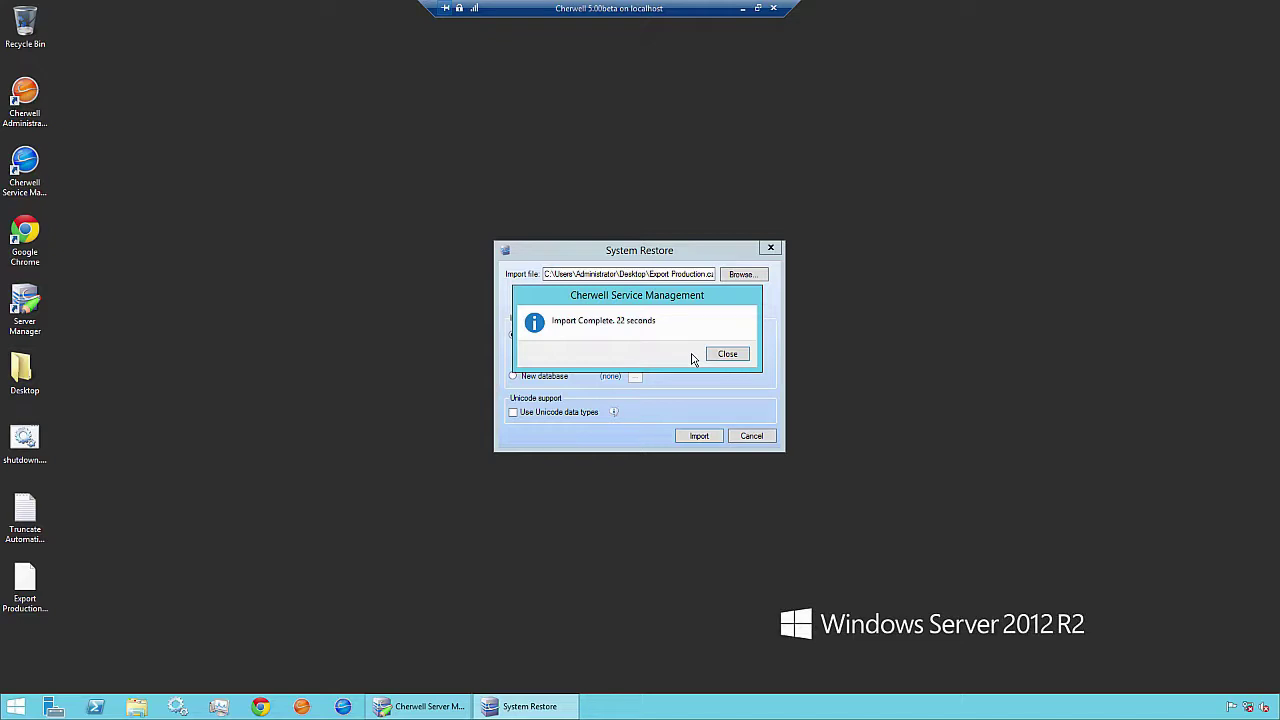
left_click(717, 358)
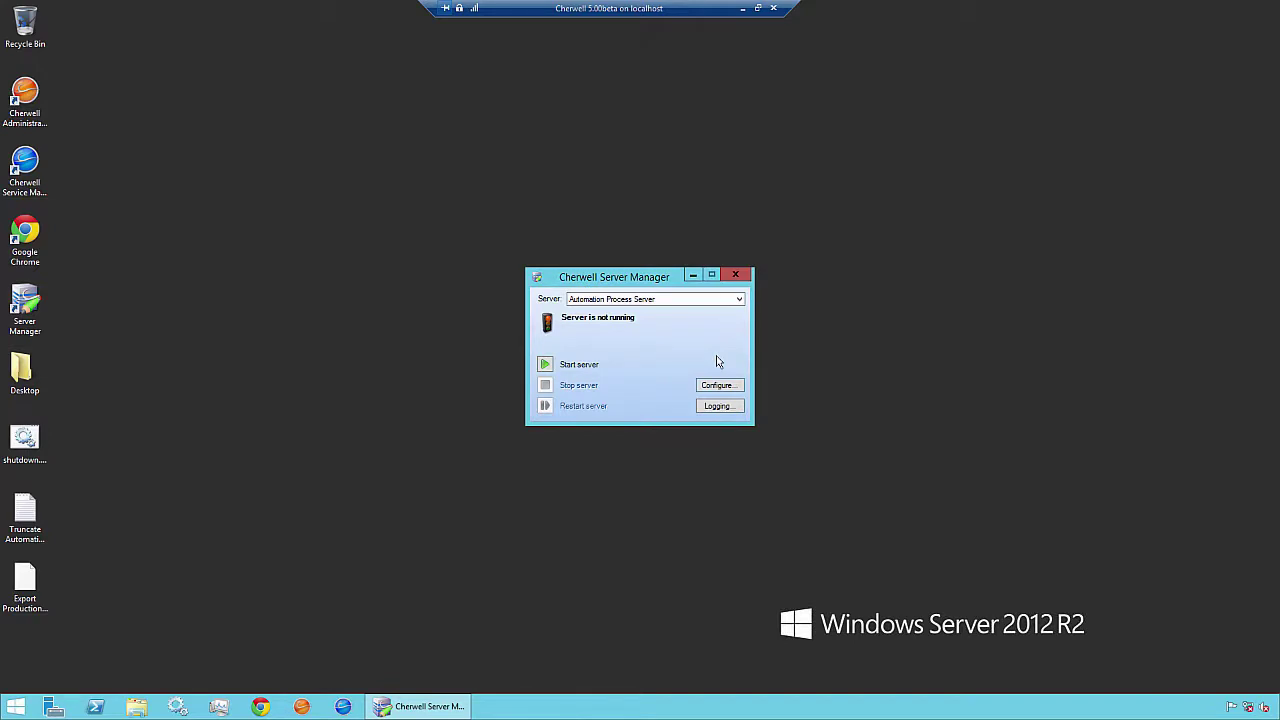
Step: Start Cherwell Administrator and log in to the Cherwell Dev connection with the password
left_click(40, 92)
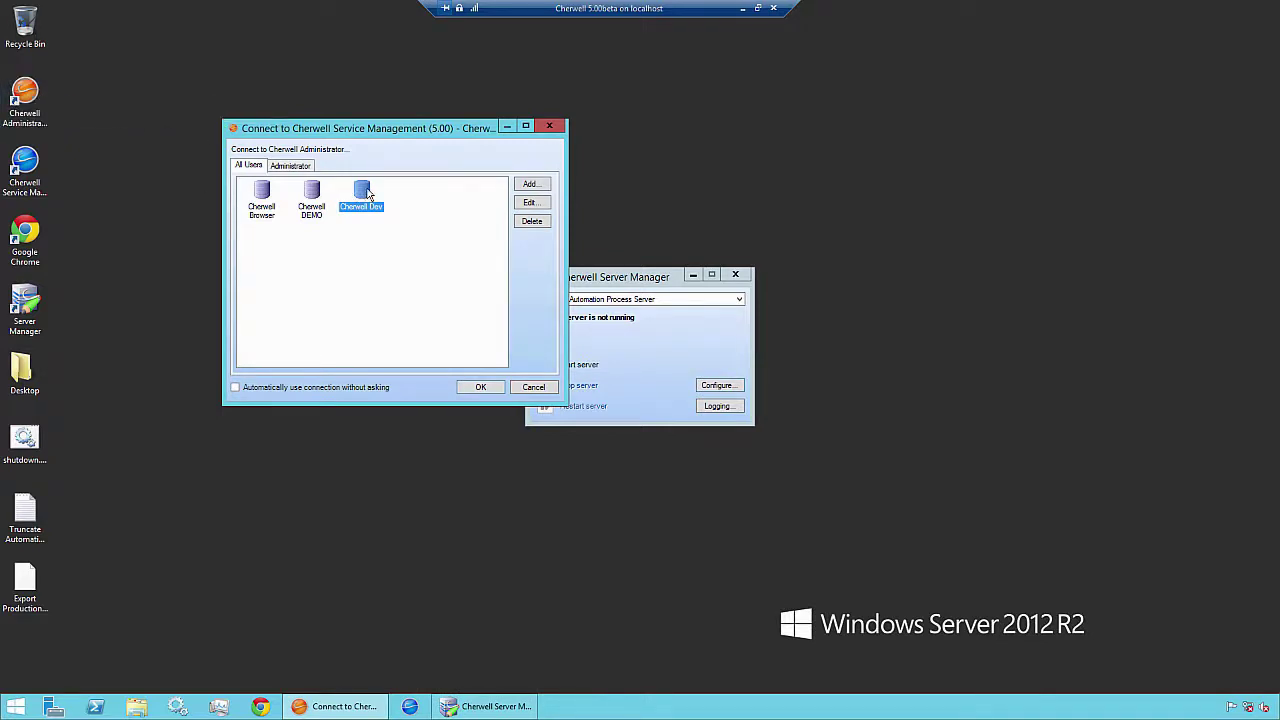
left_click(481, 387)
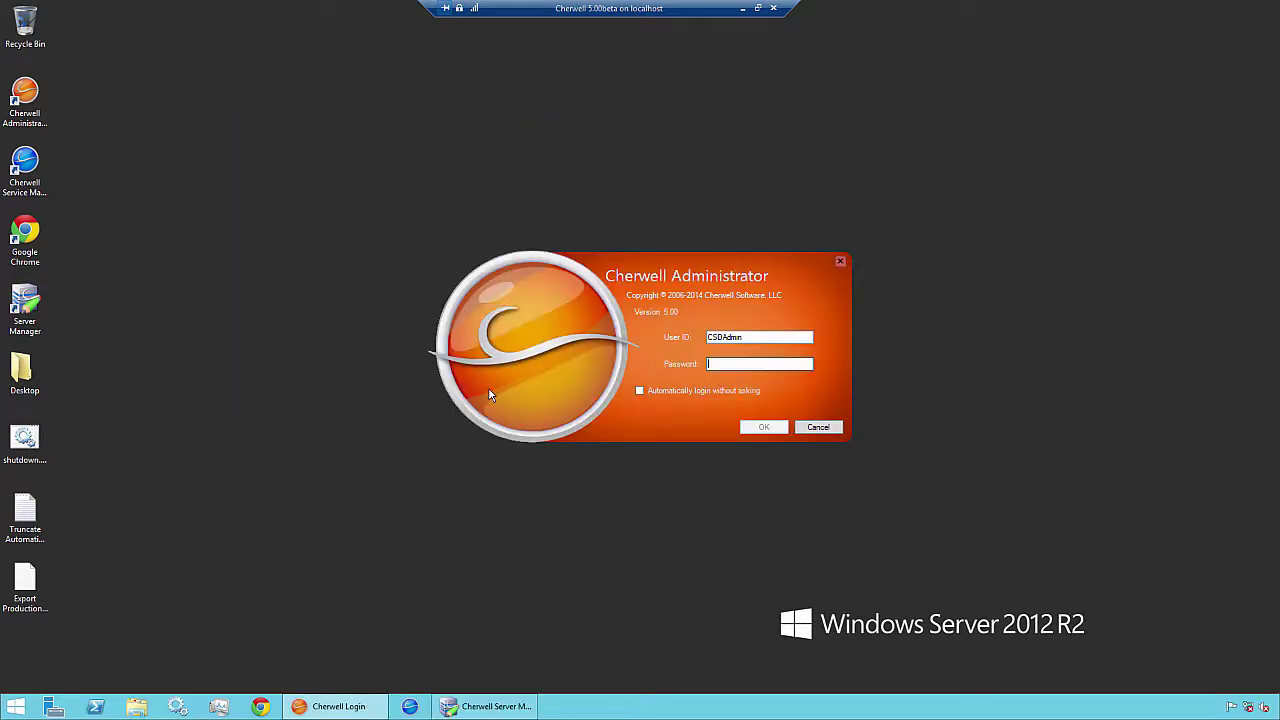
type("********")
key("Return")
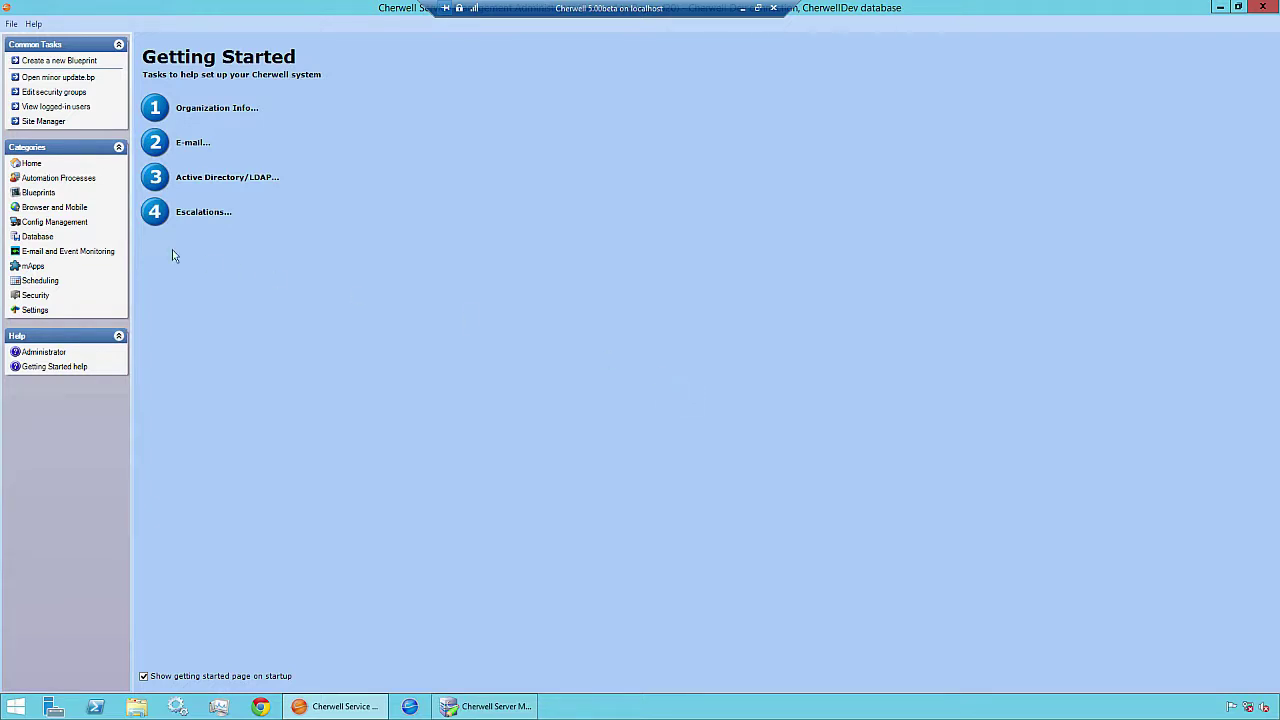
Step: In the Stored Values Manager, change Current System from Production to Dev, then close the manager
left_click(44, 313)
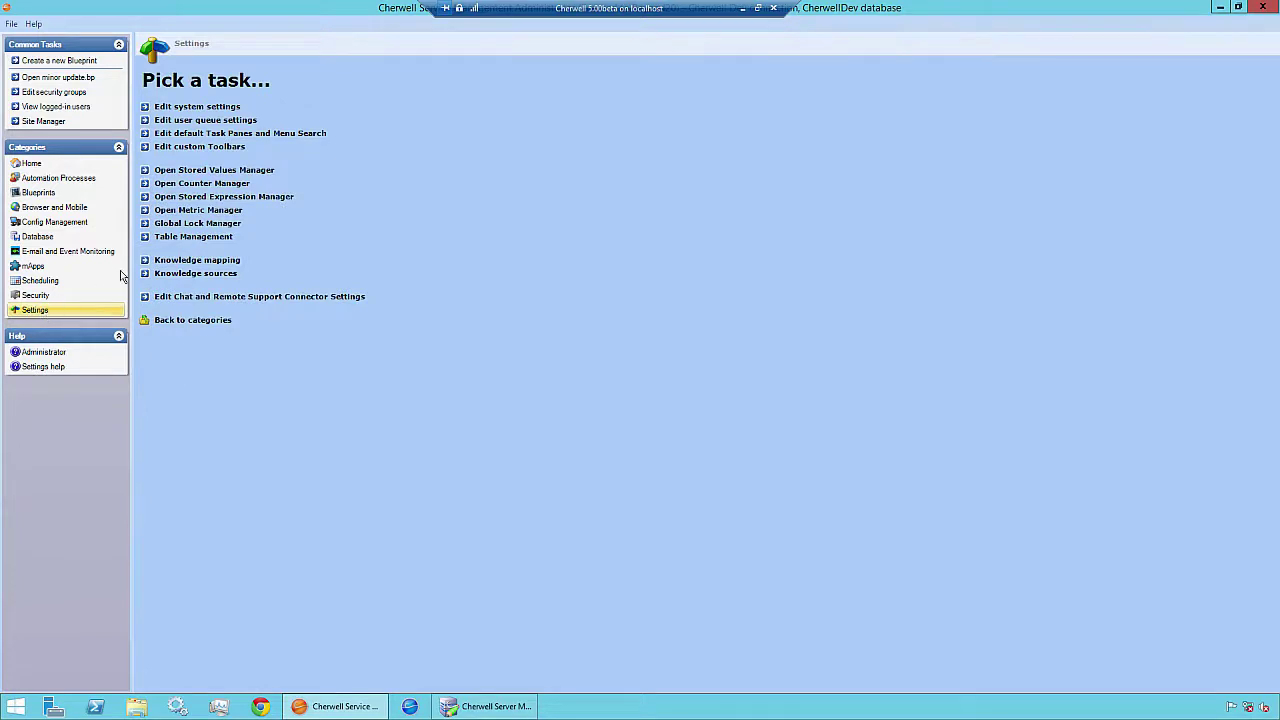
left_click(265, 171)
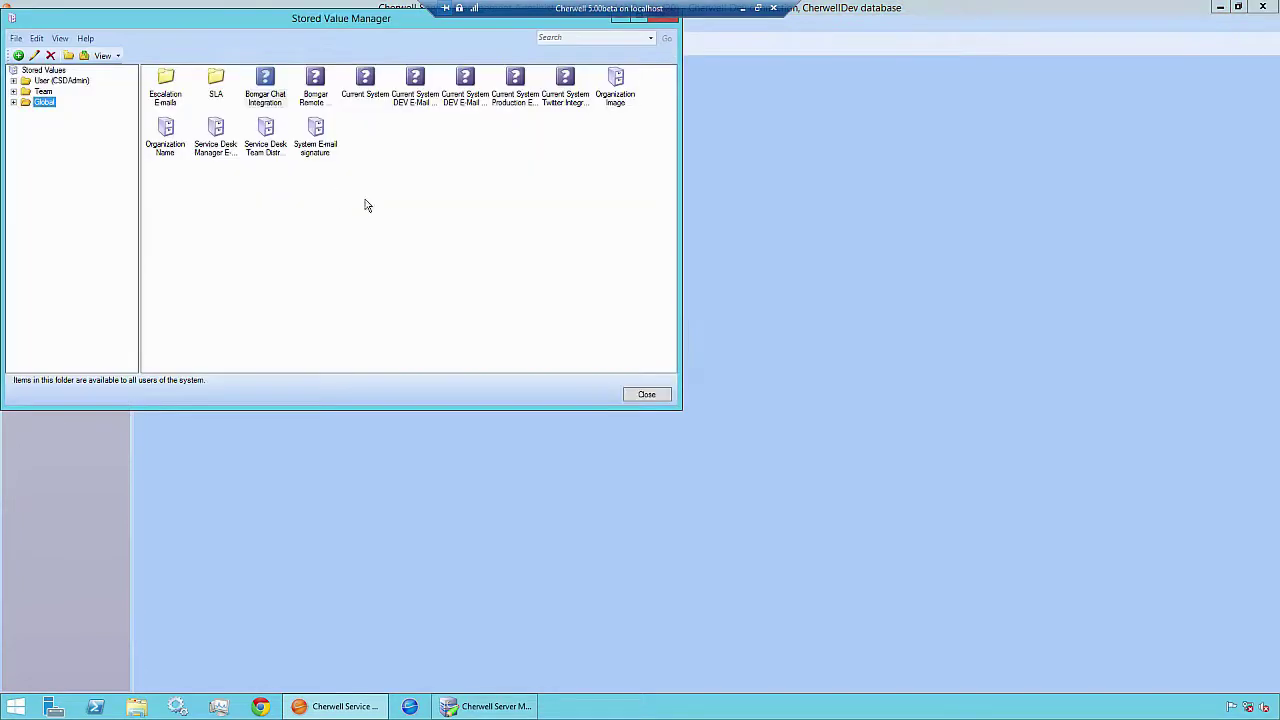
right_click(375, 80)
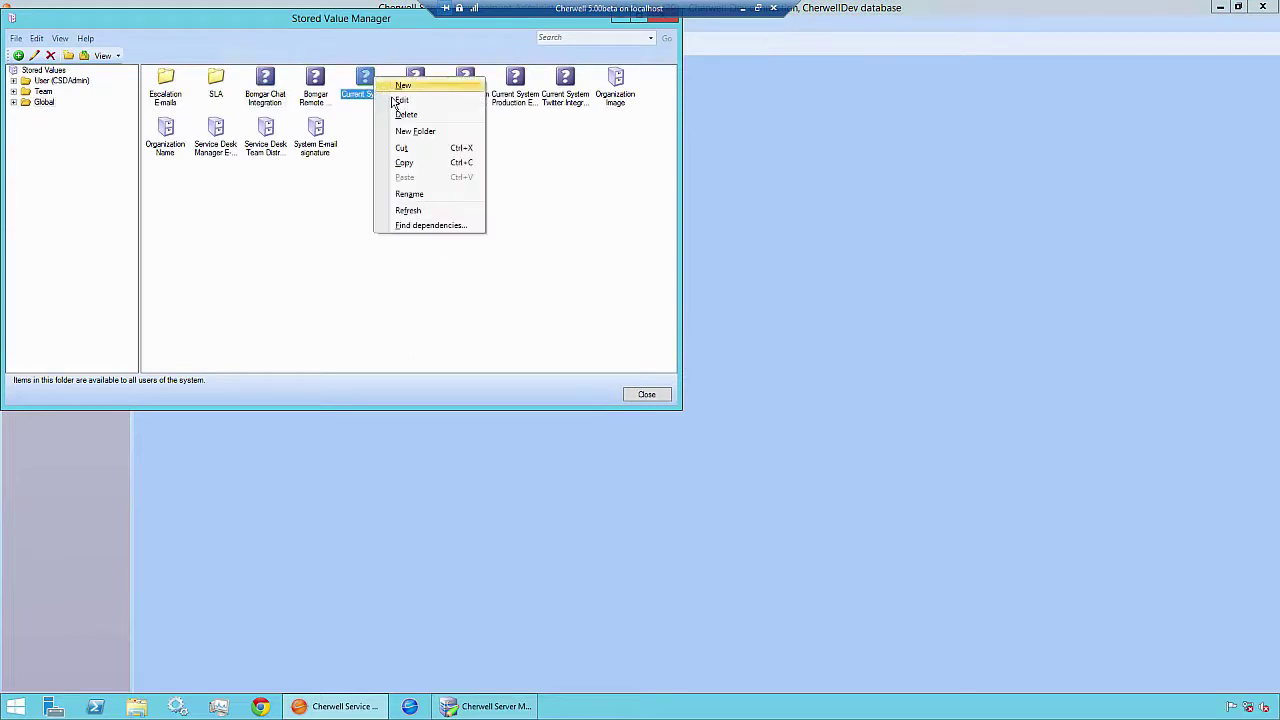
left_click(355, 113)
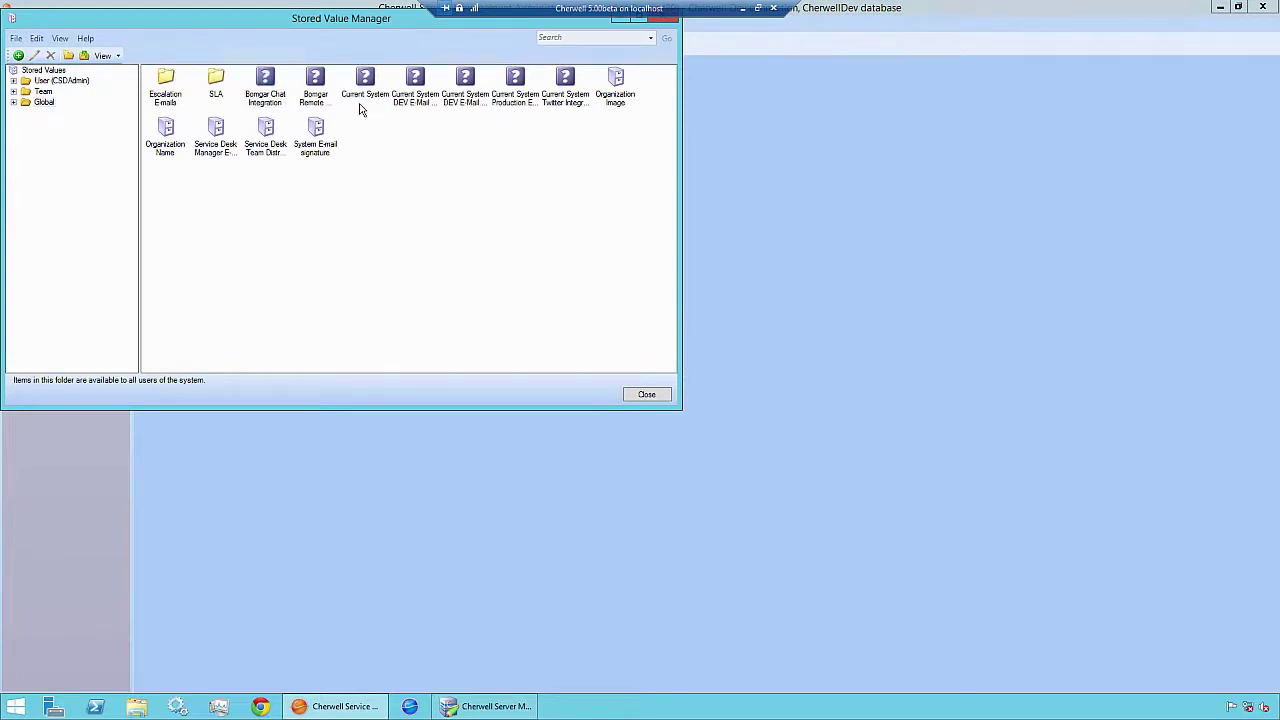
right_click(367, 83)
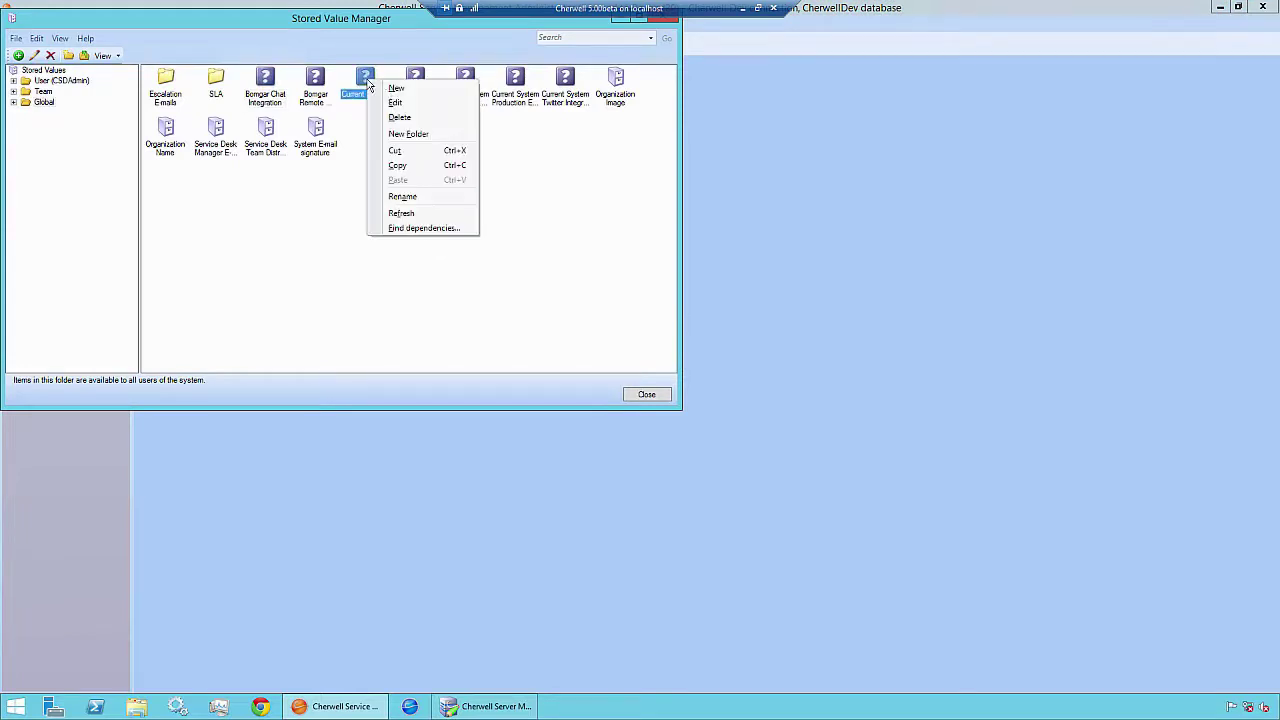
left_click(394, 104)
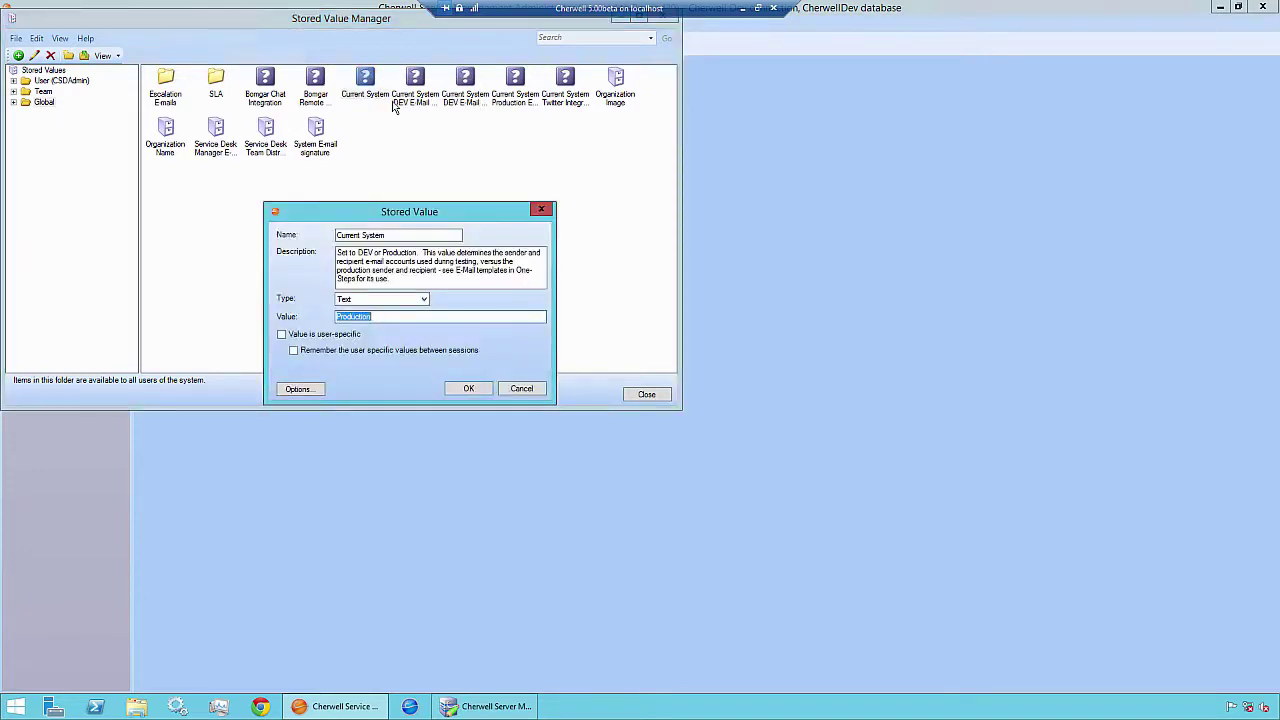
left_click(389, 316)
left_click_drag(394, 316, 315, 297)
type("Dev")
left_click(463, 392)
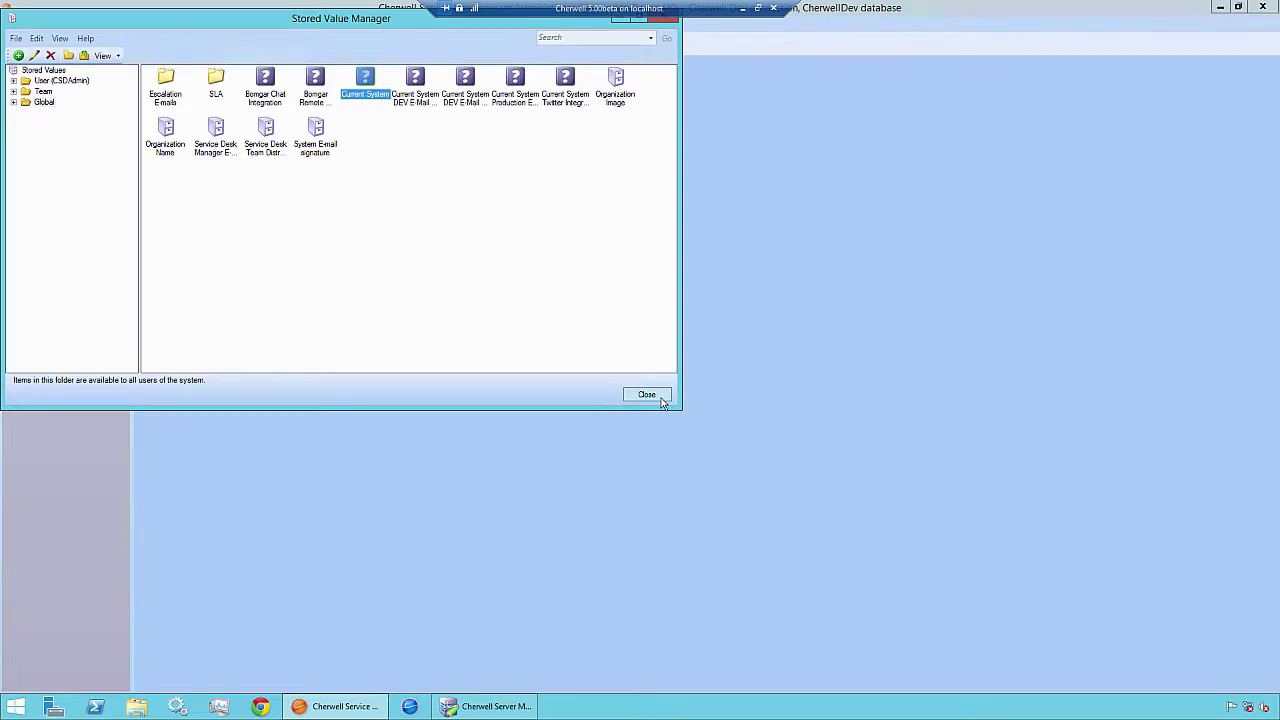
left_click(655, 396)
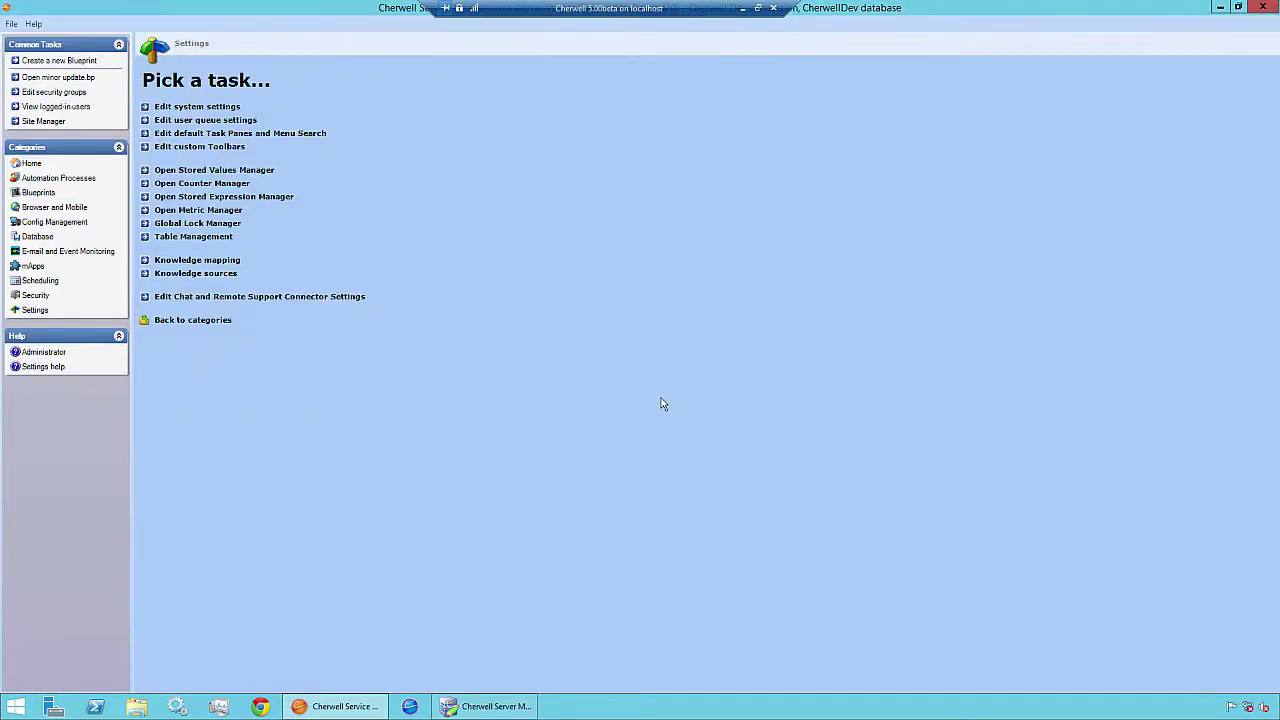
Step: Close Cherwell Administrator and open the Server dropdown in Server Manager
left_click(1259, 7)
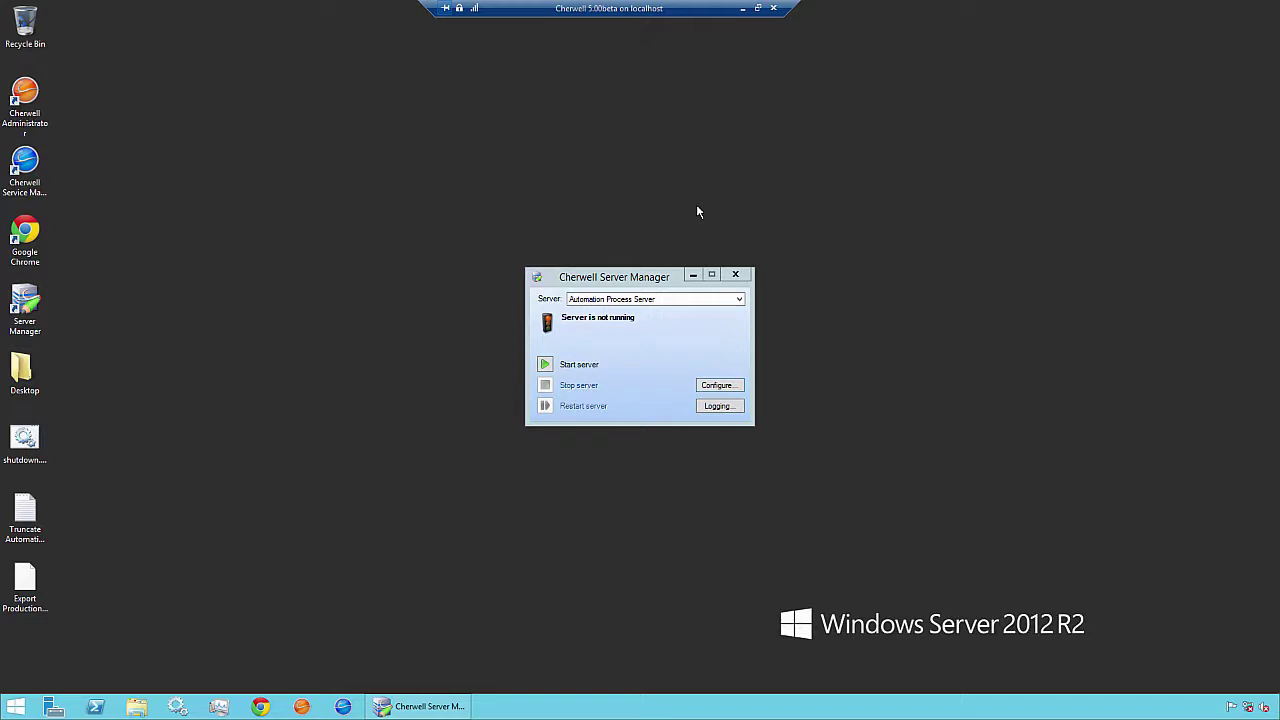
left_click(691, 305)
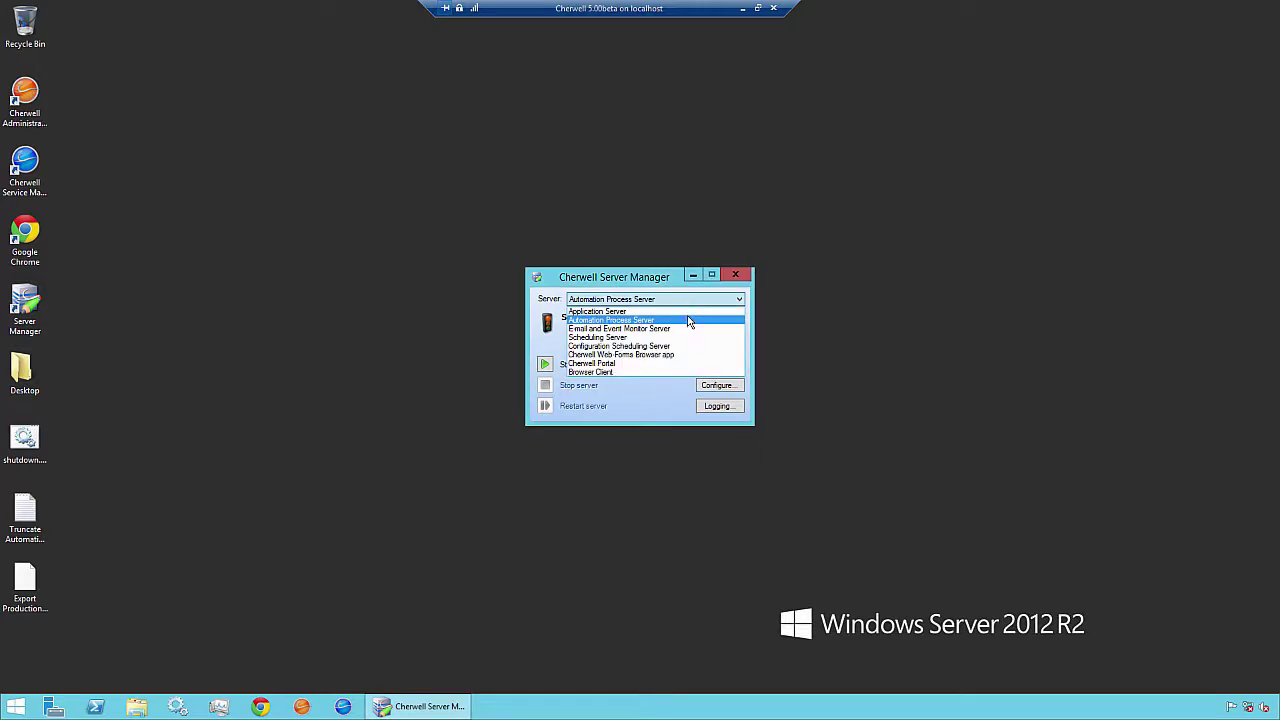
Step: Set the Application Server's connection to Cherwell Dev and restart it, accepting user disconnection
left_click(689, 312)
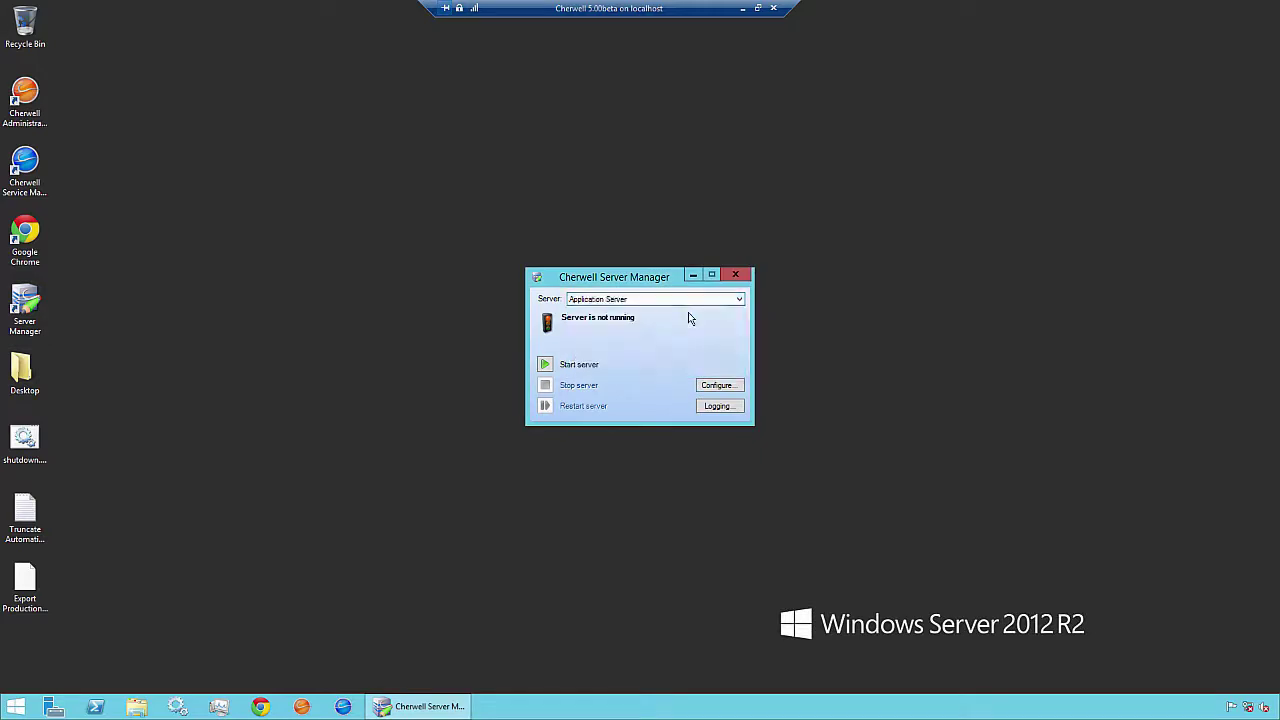
left_click(719, 386)
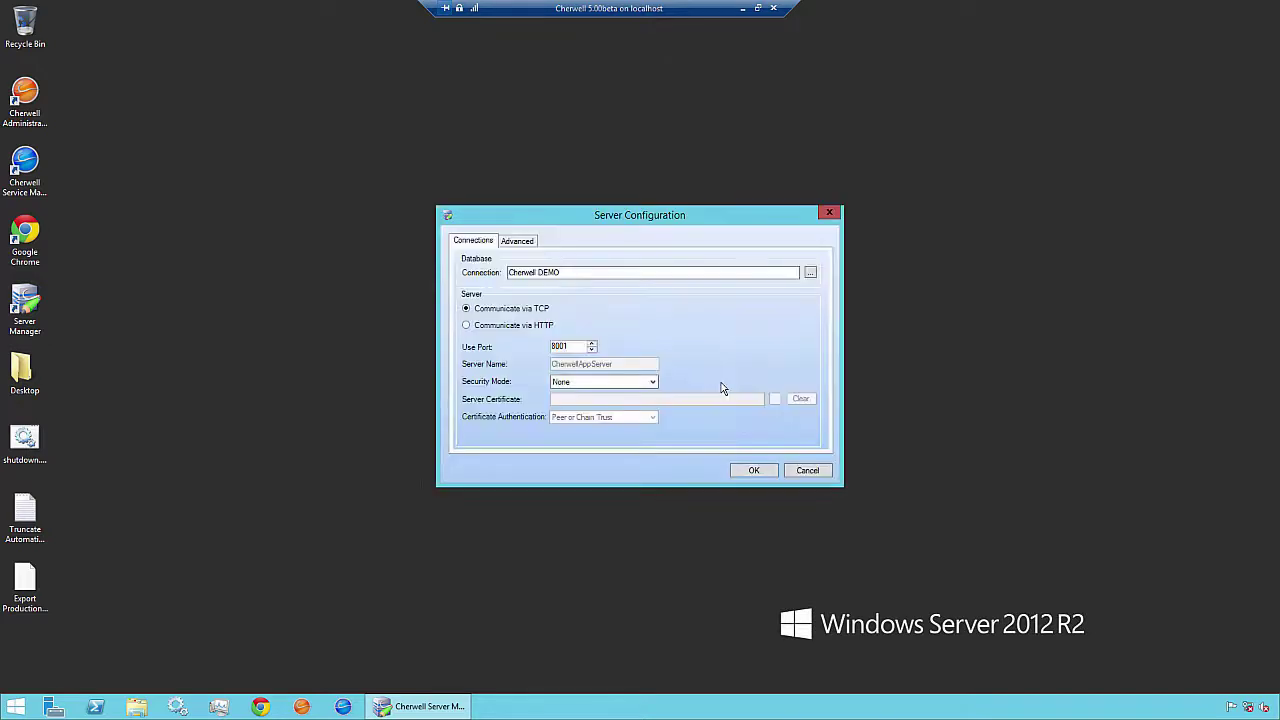
left_click(810, 274)
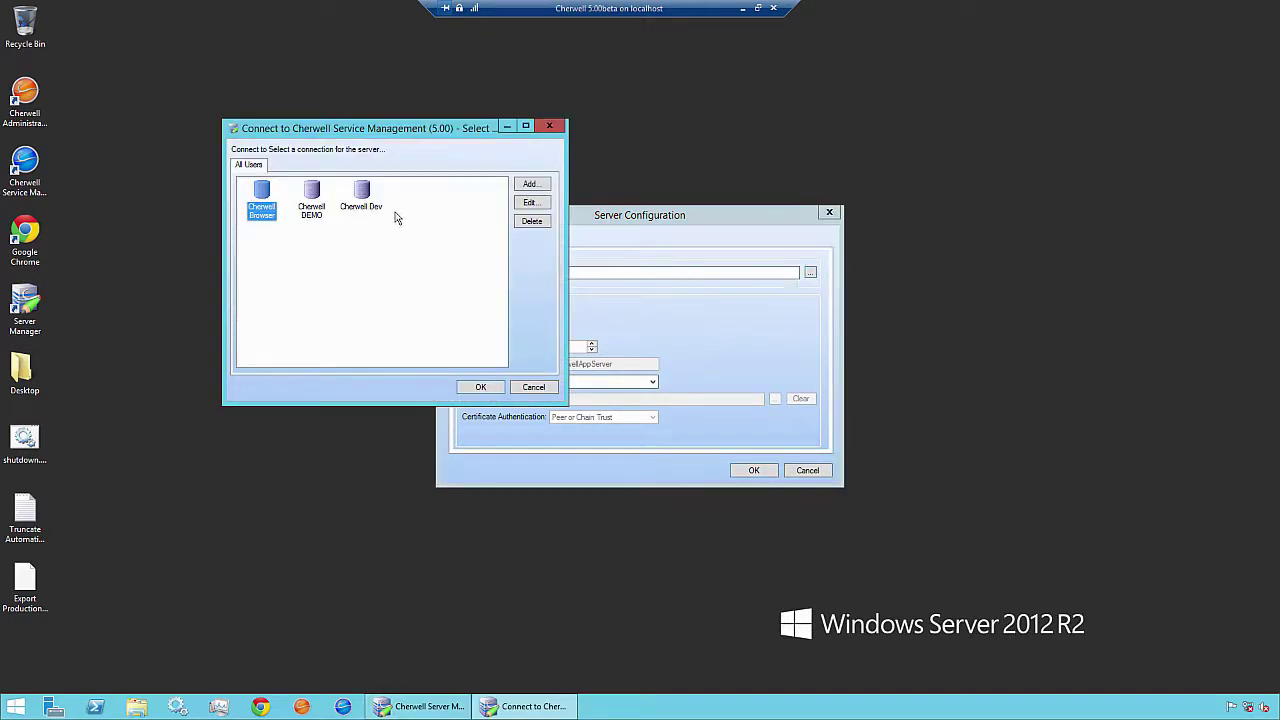
double_click(364, 195)
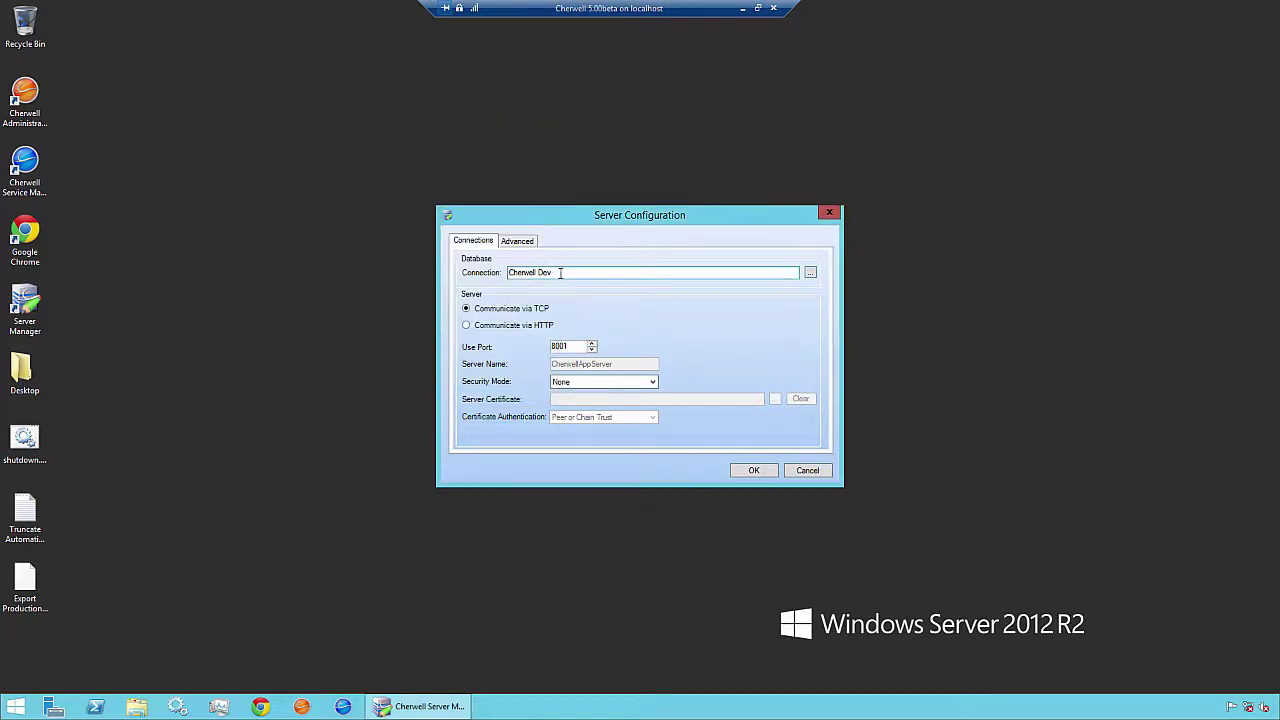
left_click(753, 472)
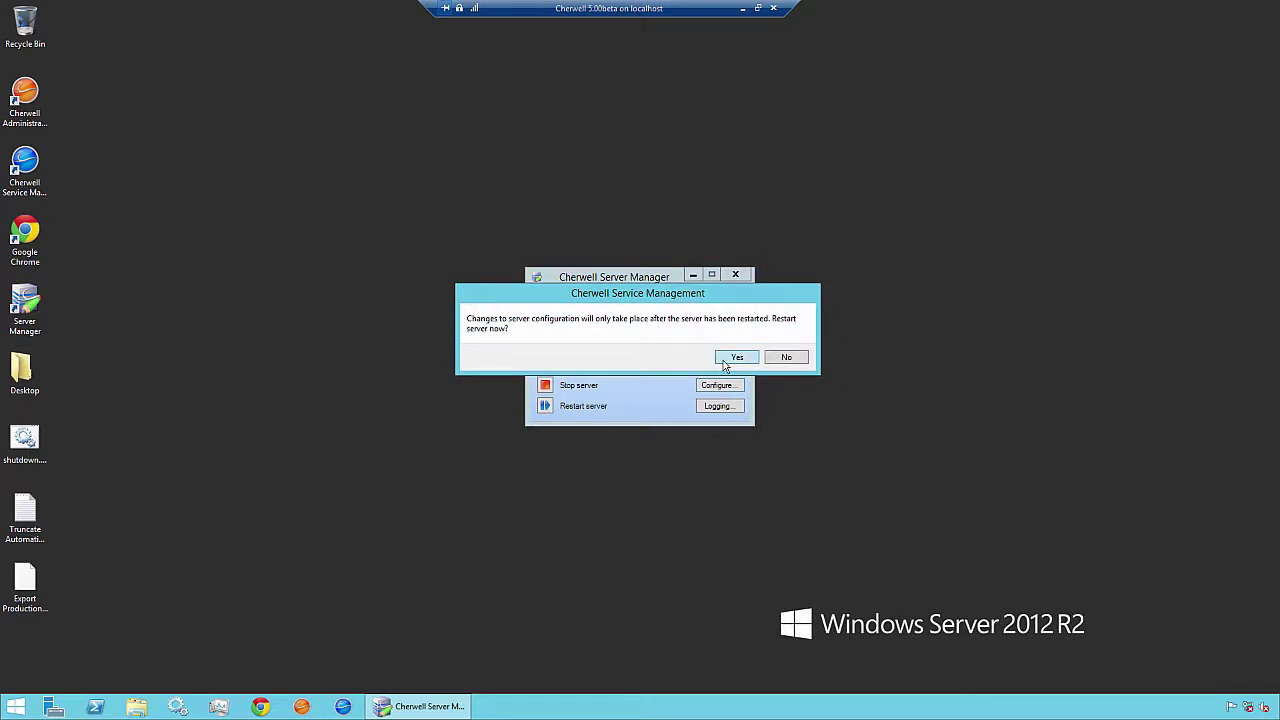
left_click(725, 362)
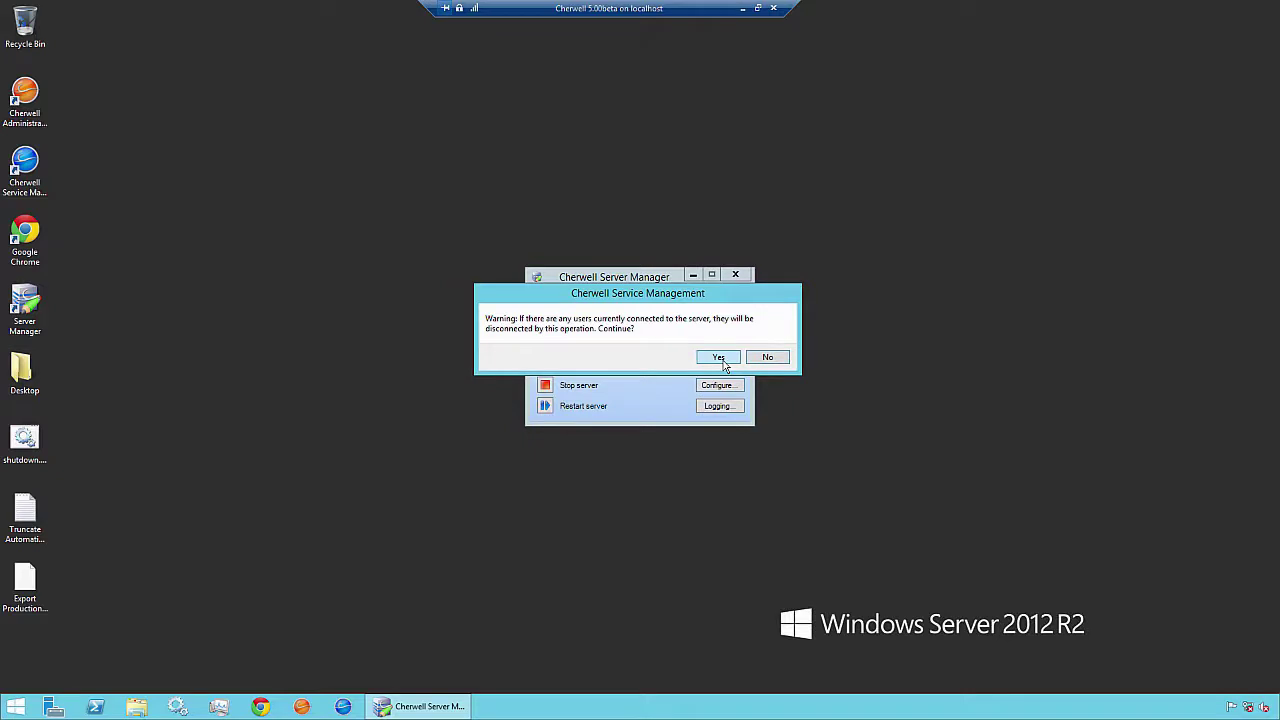
left_click(719, 358)
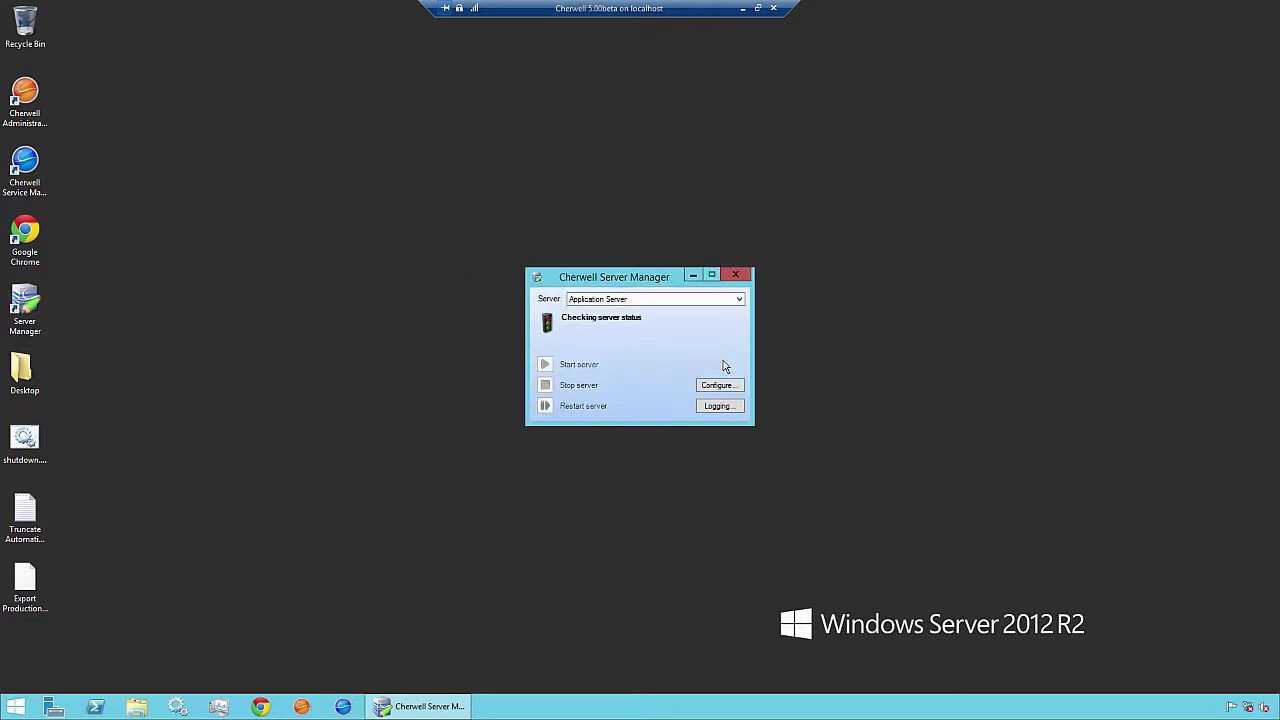
Step: Switch the Automation Process Server's connection from Cherwell DEMO to Cherwell Dev
left_click(740, 300)
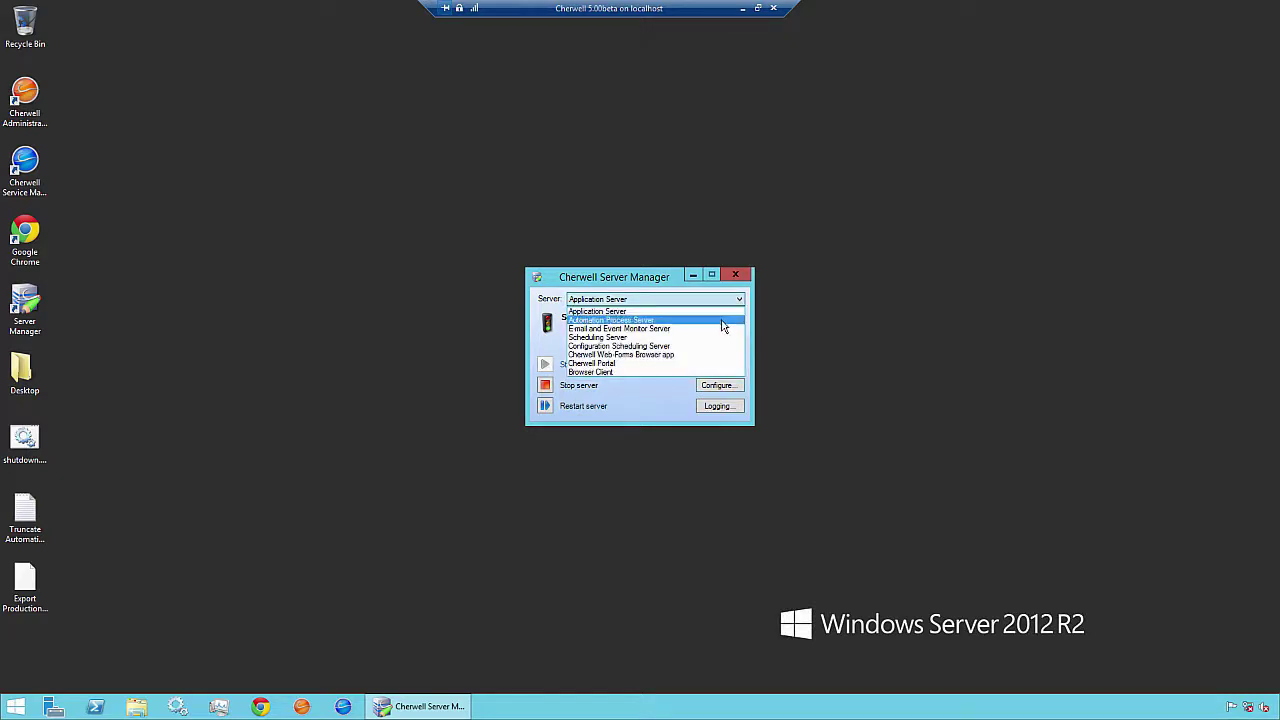
left_click(723, 320)
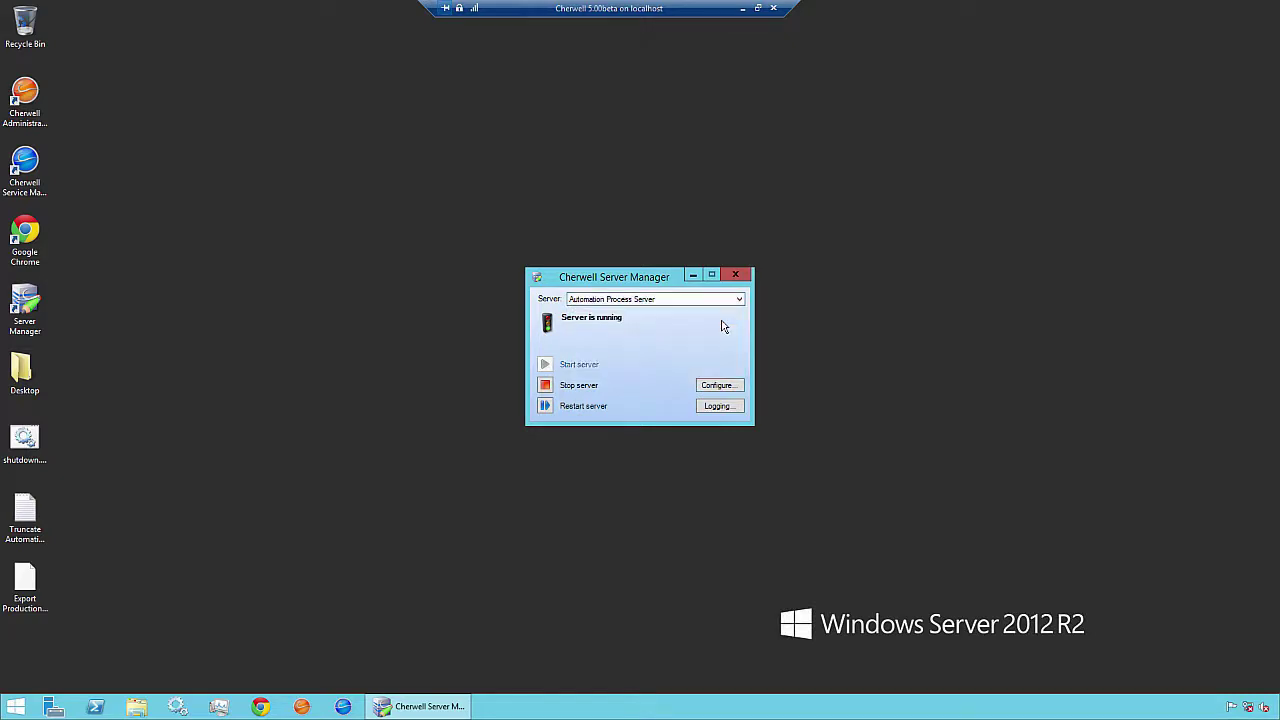
left_click(720, 386)
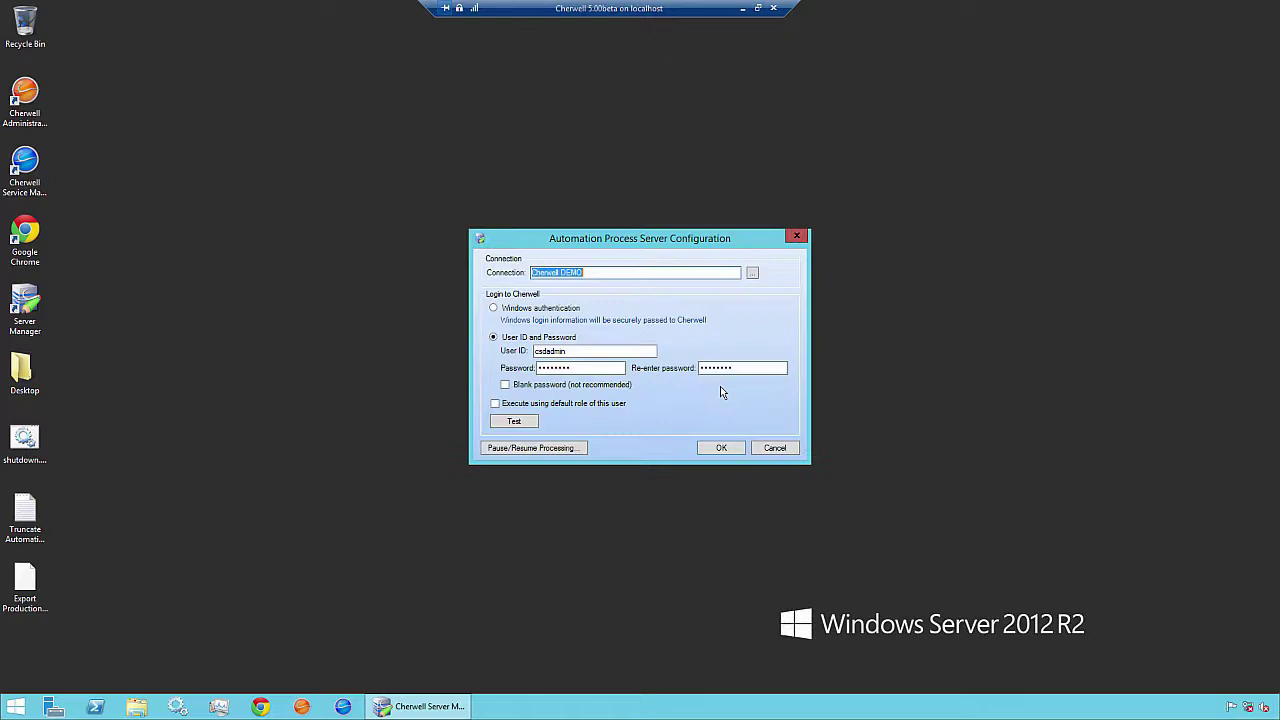
left_click(752, 273)
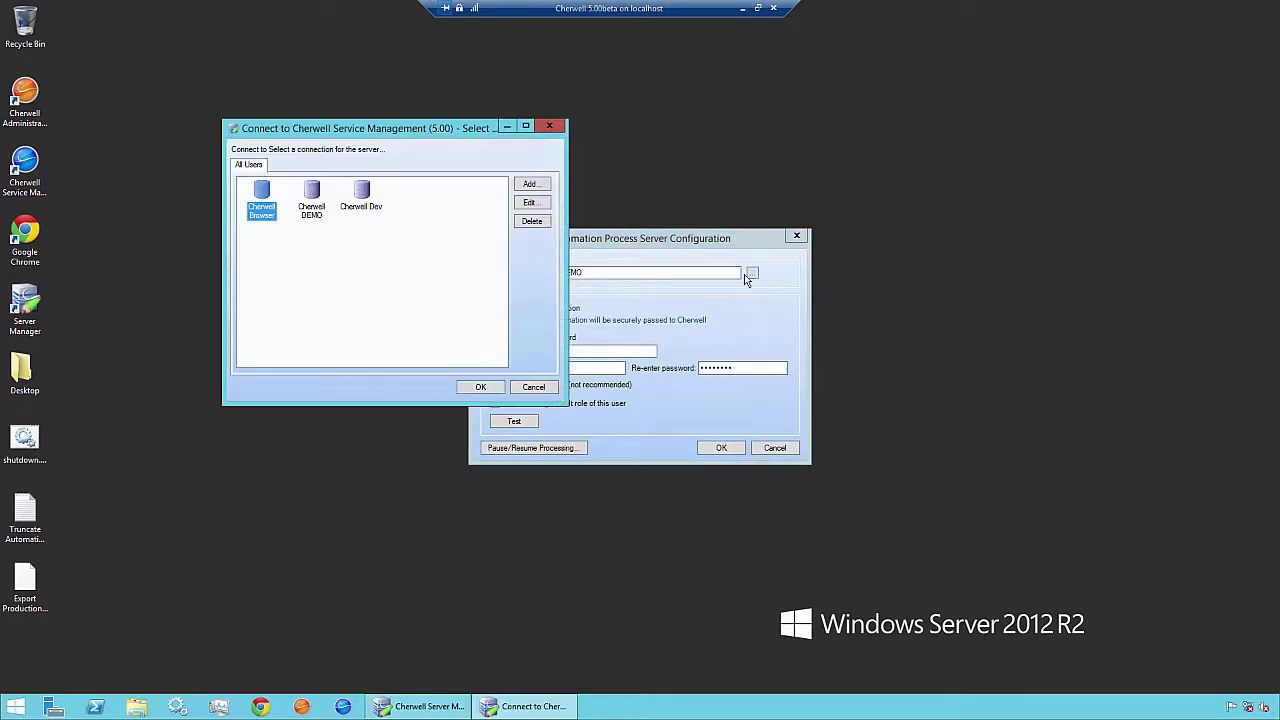
double_click(366, 198)
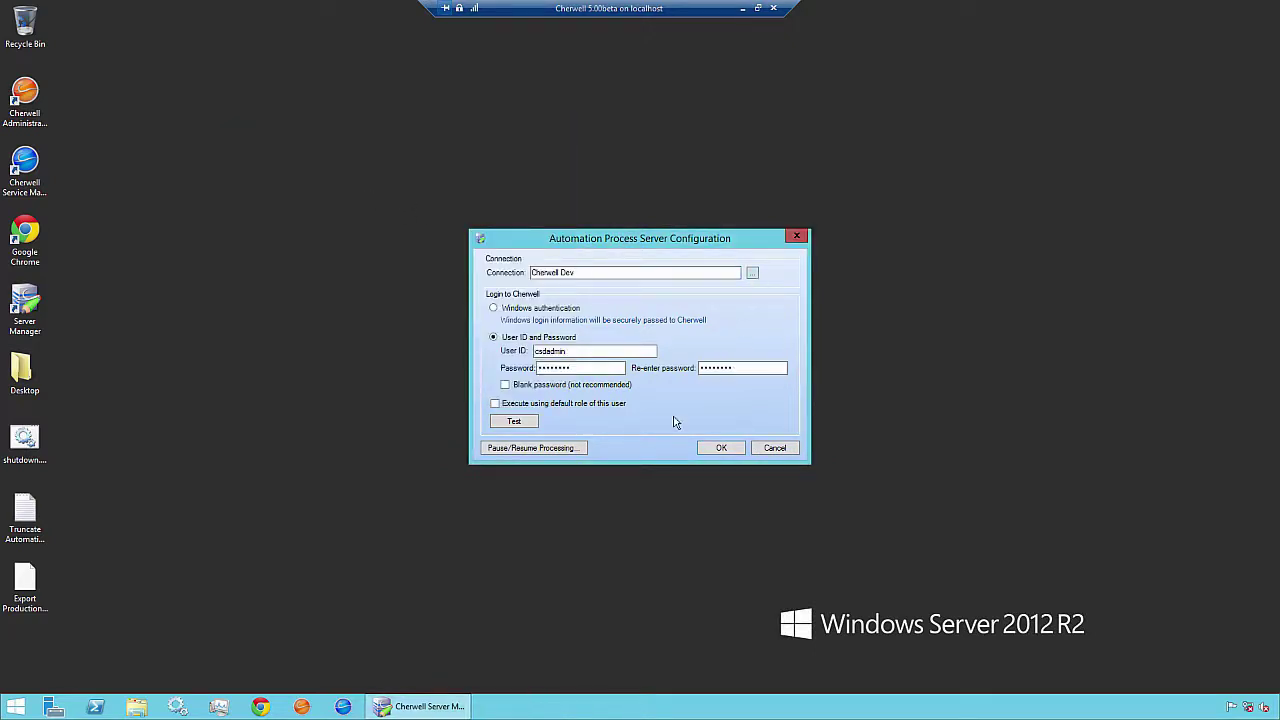
left_click(715, 449)
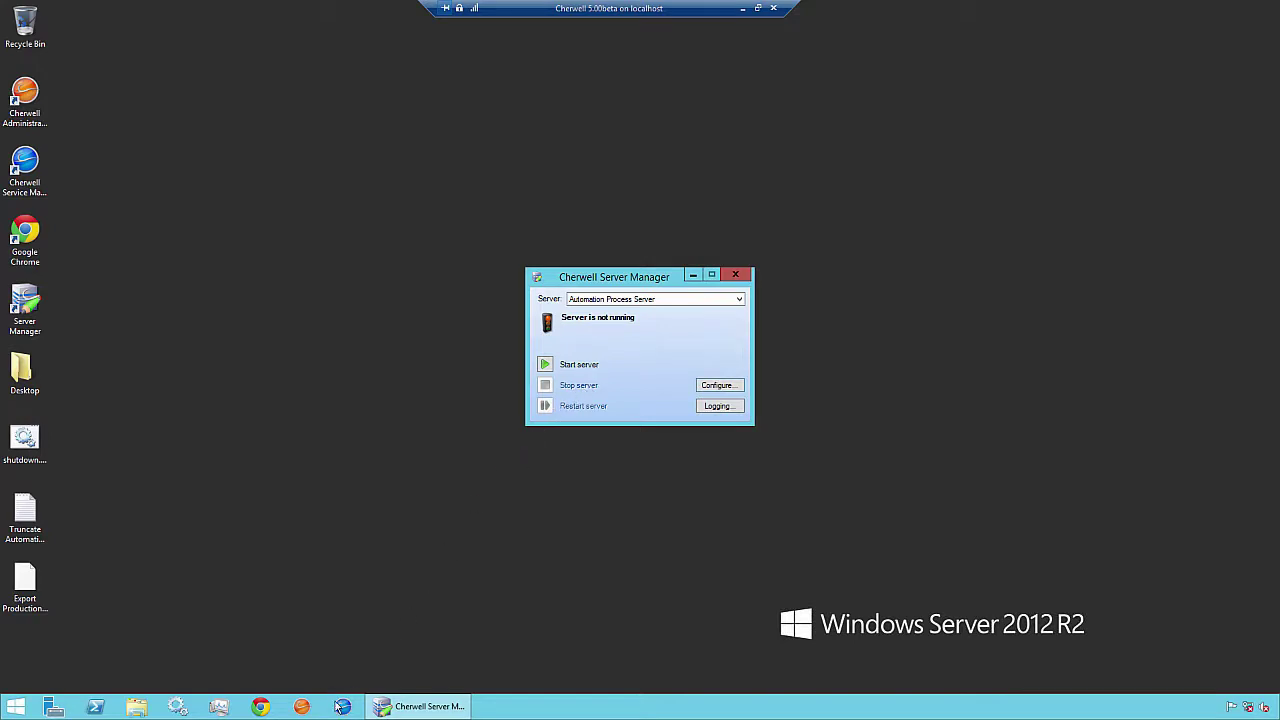
Step: Edit the Cherwell Browser connection in Cherwell Administrator to use the CherwellDev database
left_click(303, 707)
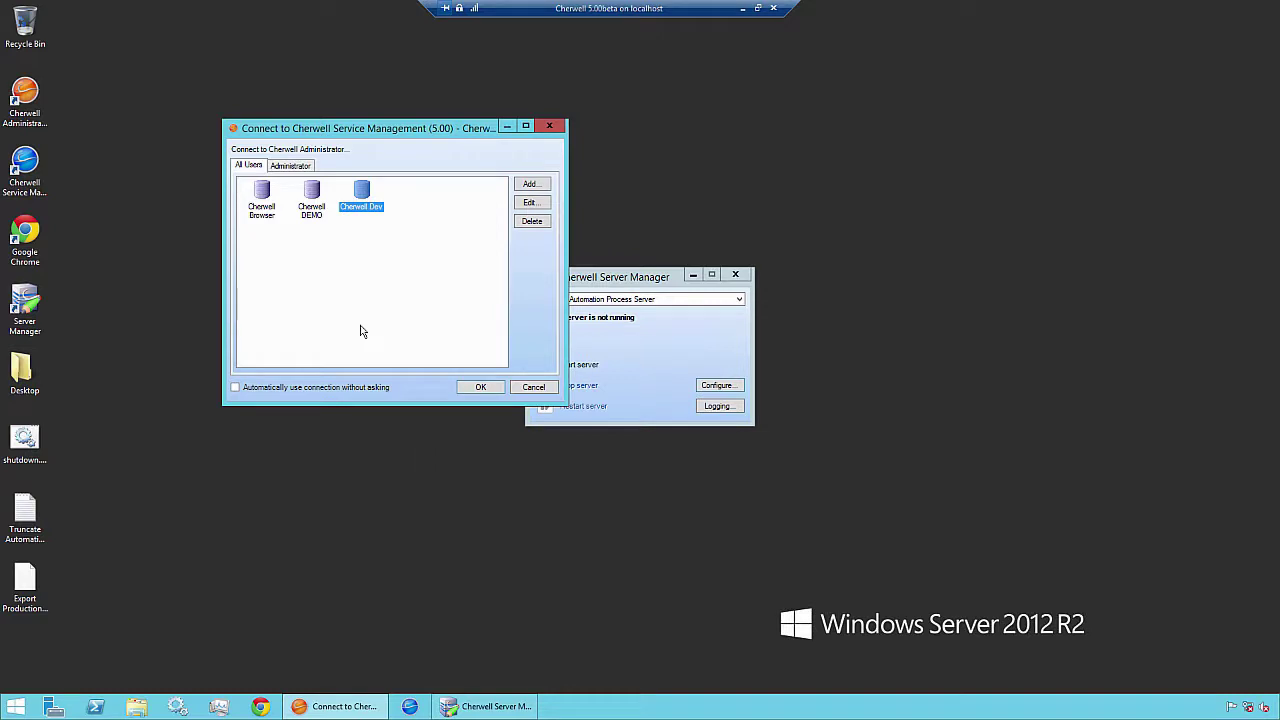
left_click(265, 200)
left_click(530, 203)
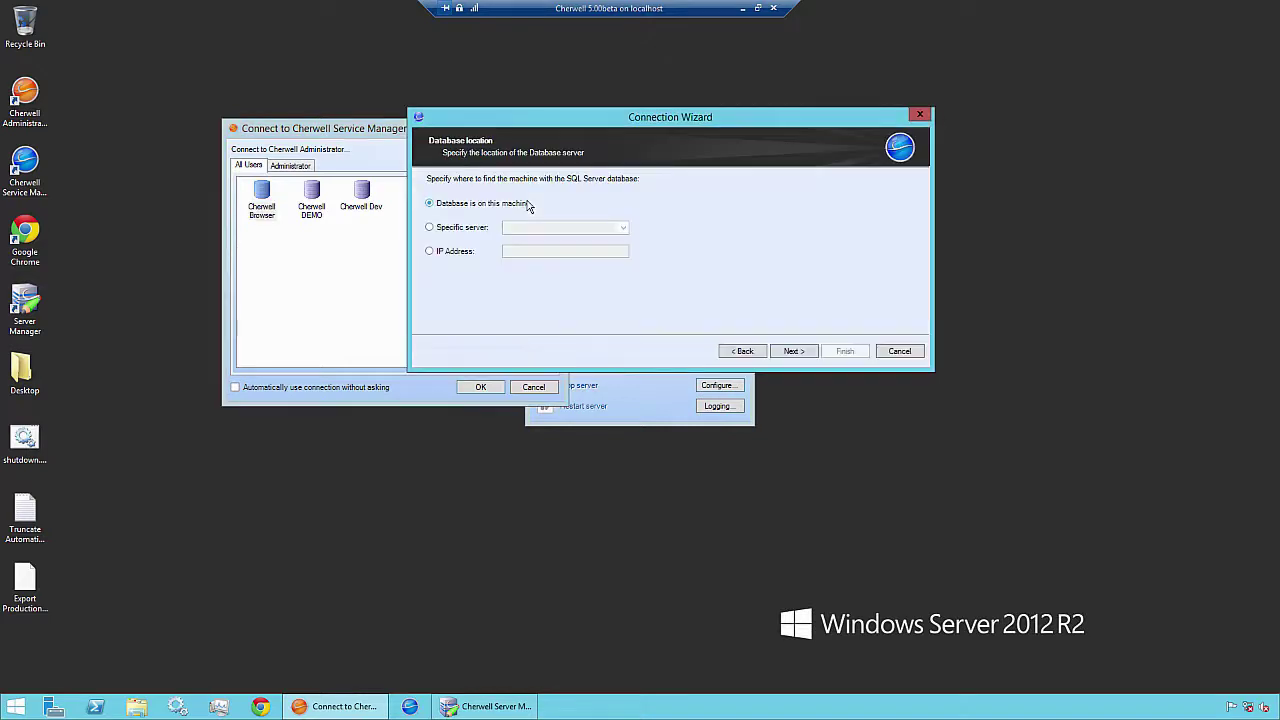
left_click(791, 351)
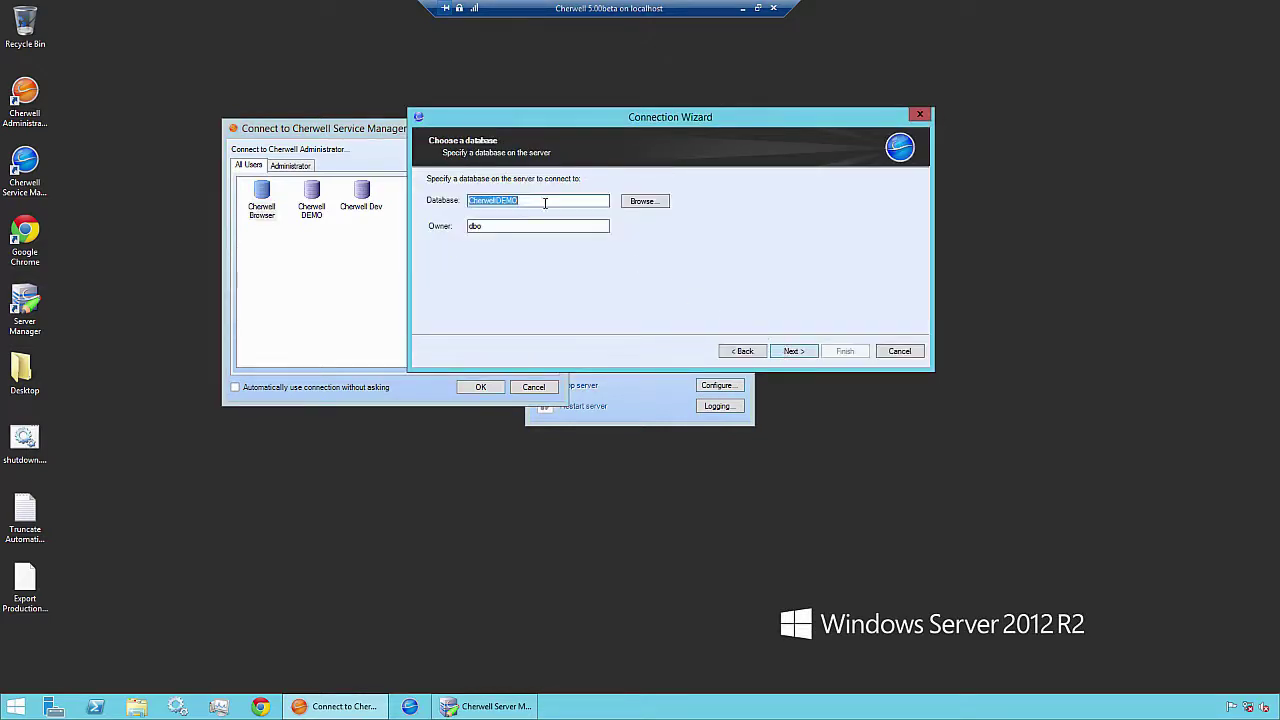
left_click(641, 203)
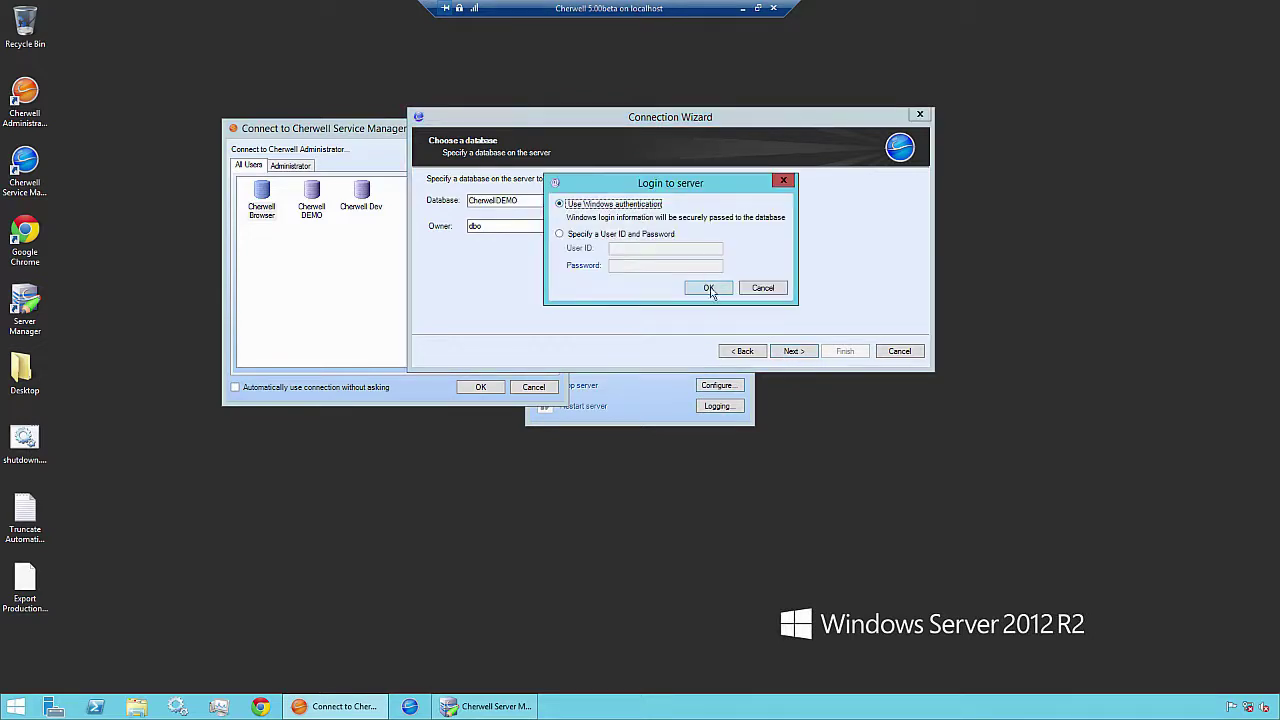
left_click(708, 287)
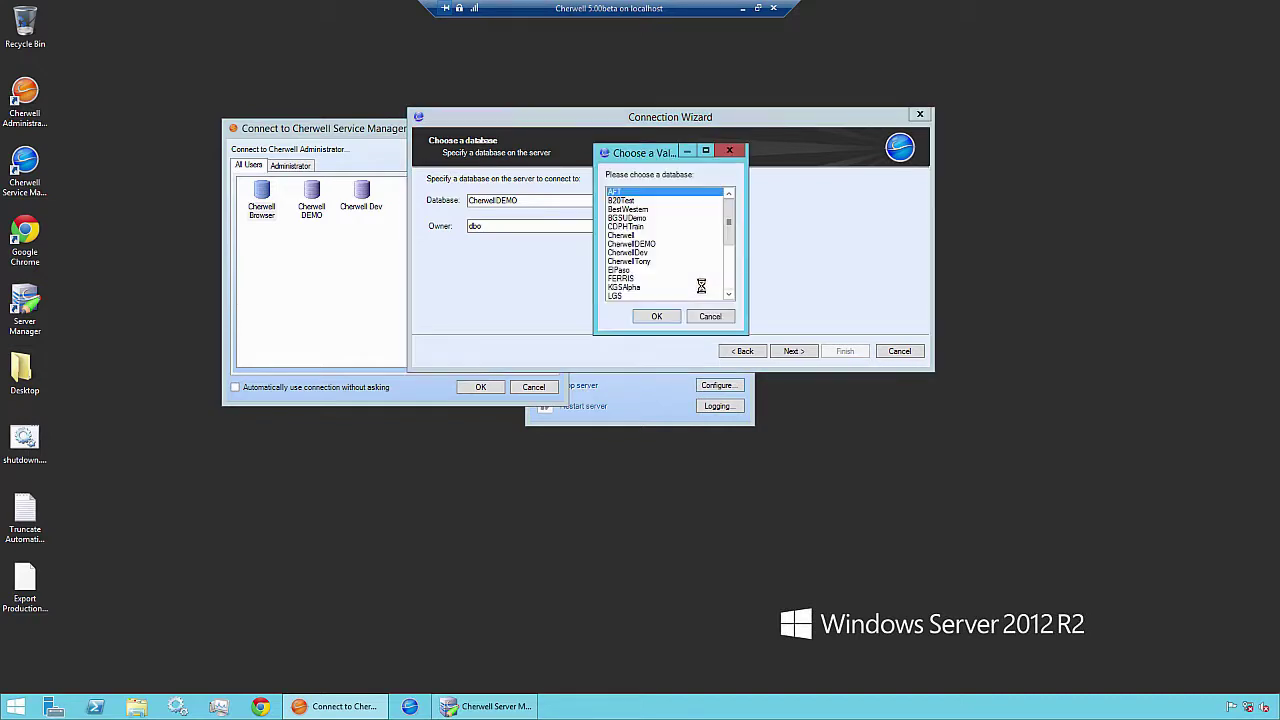
left_click(648, 252)
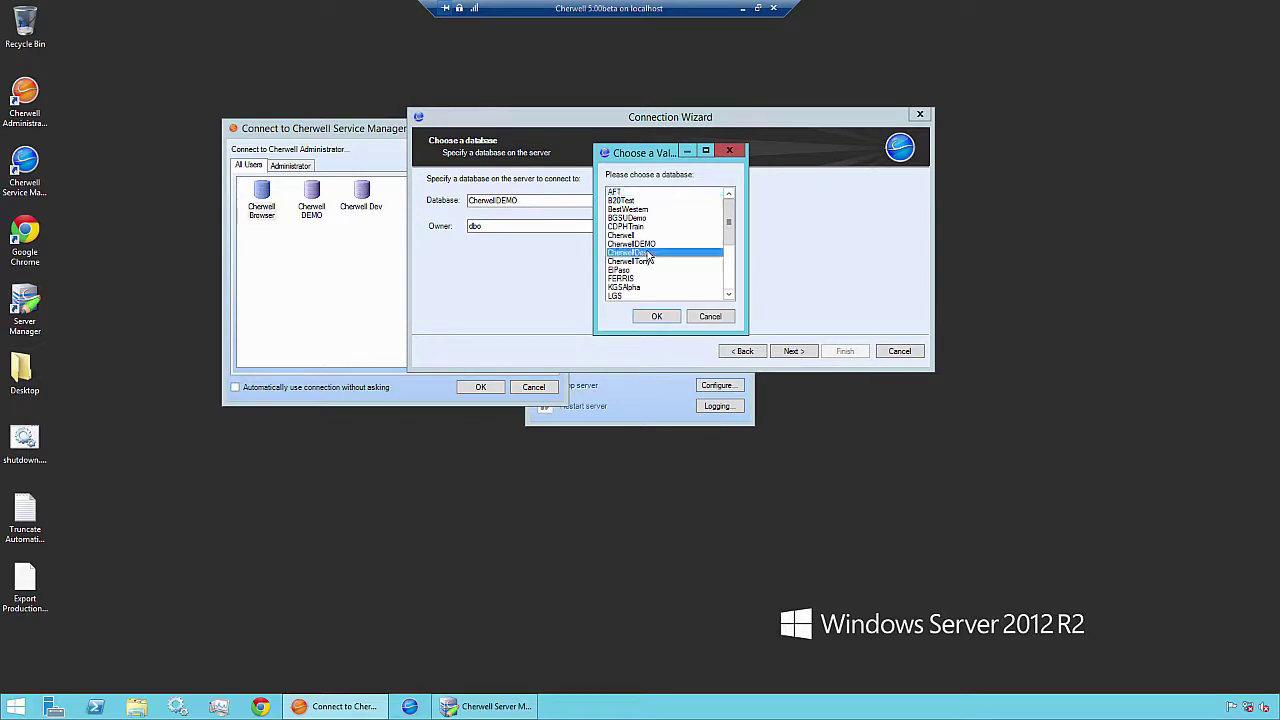
left_click(657, 317)
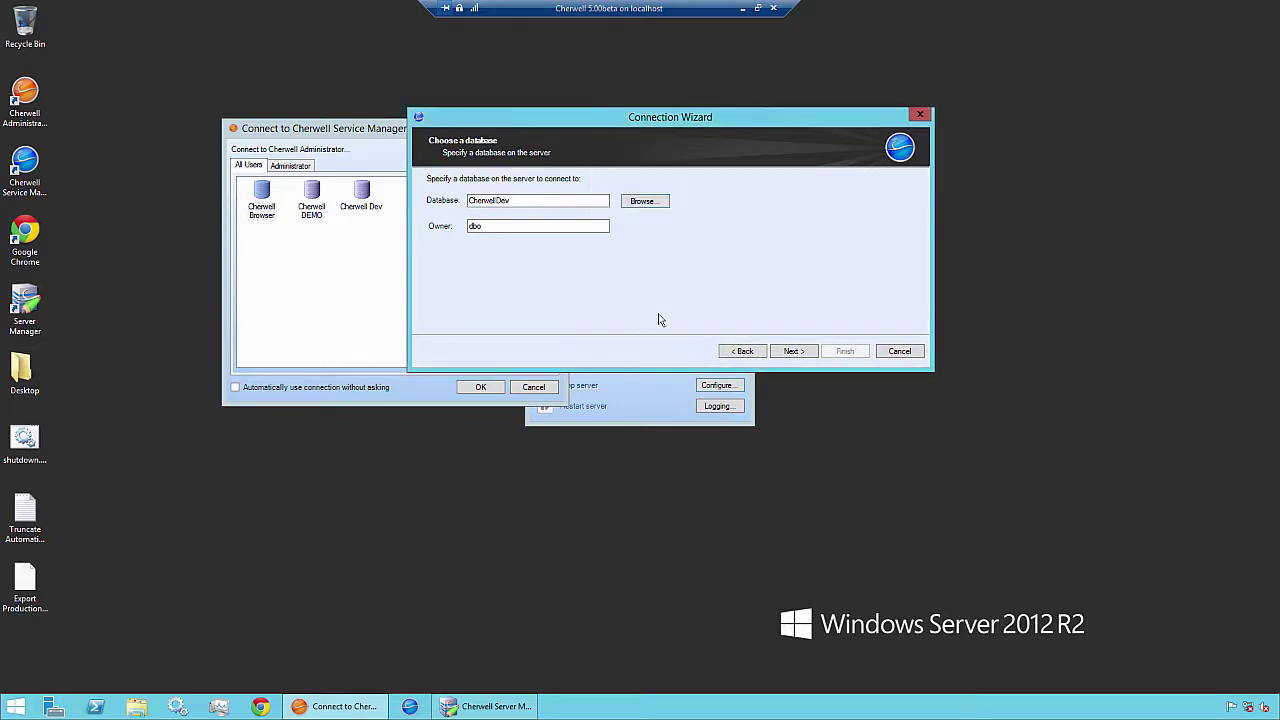
Step: Keep the default wizard options, test the connection successfully, and save it
left_click(780, 352)
left_click(780, 352)
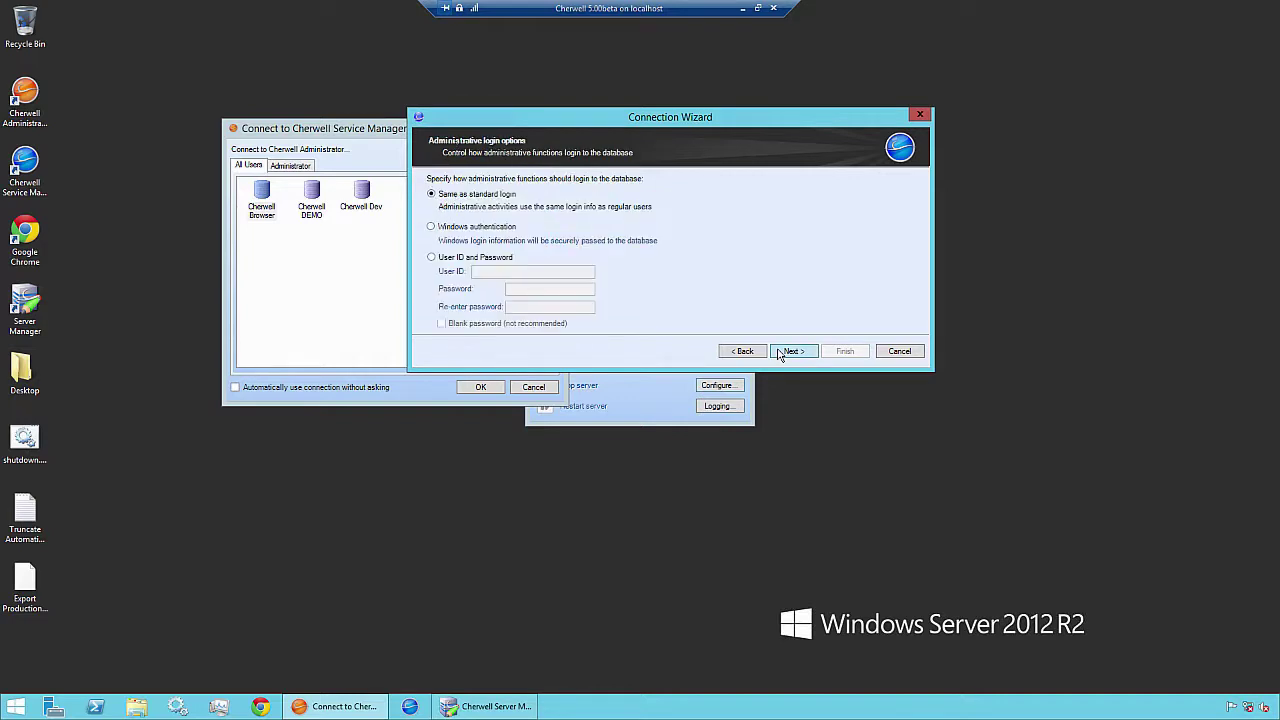
left_click(780, 352)
left_click(780, 352)
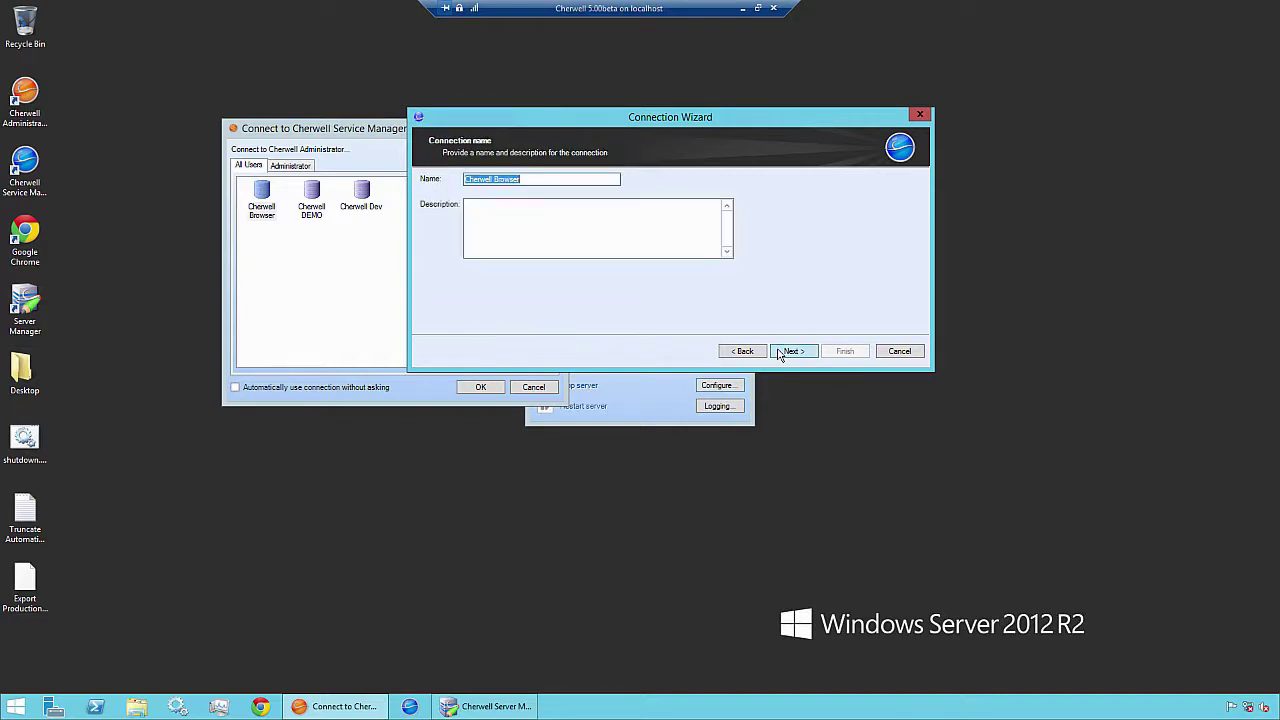
left_click(780, 352)
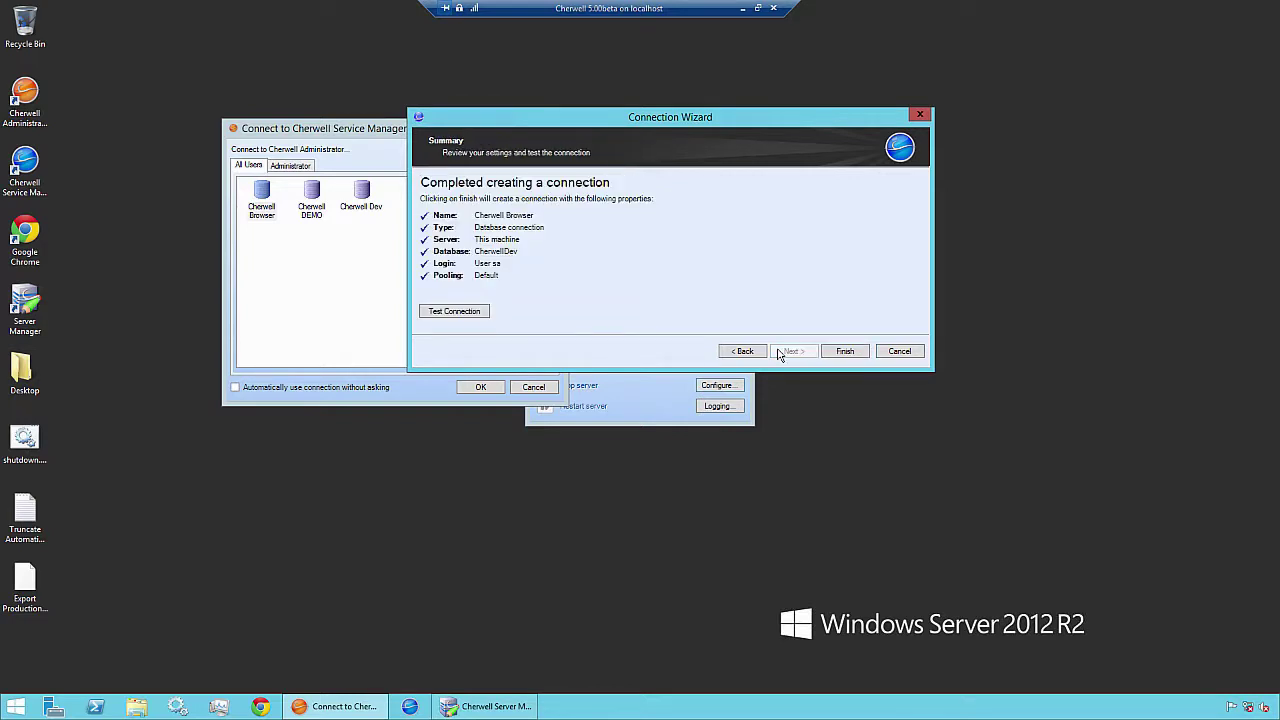
left_click(476, 313)
left_click(845, 352)
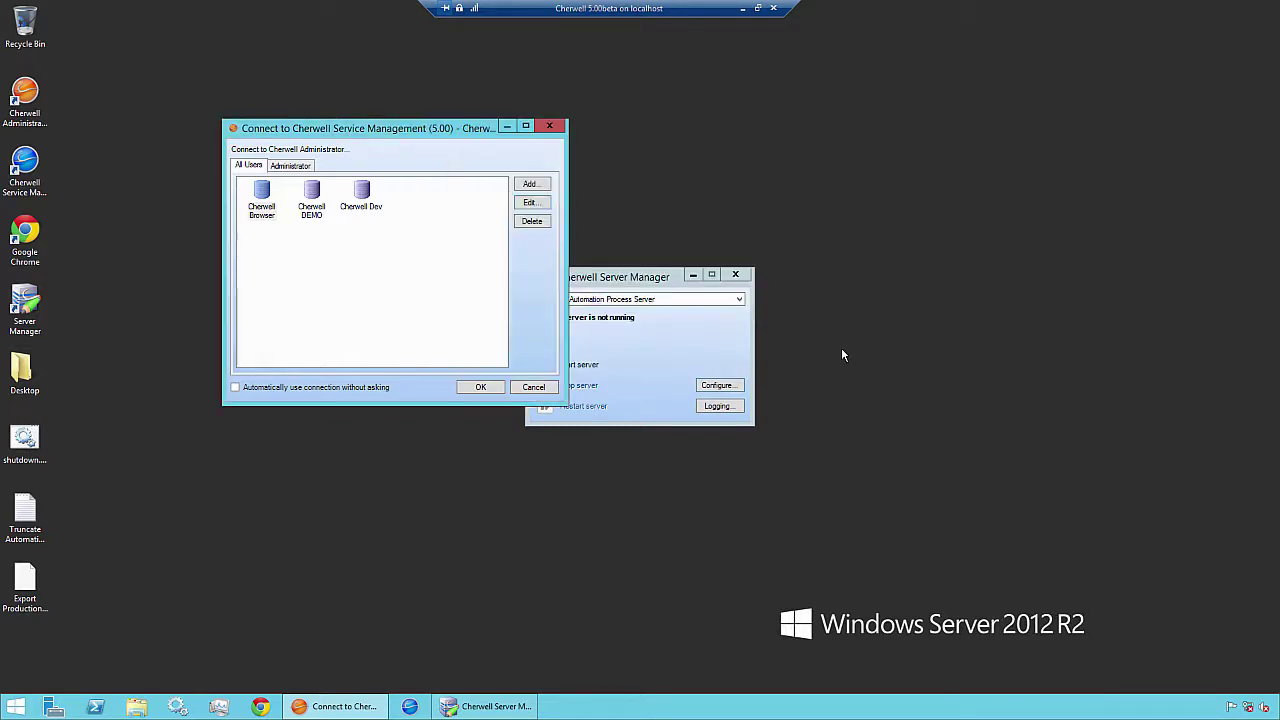
Step: Relaunch Cherwell Administrator and sign in through Cherwell Dev with the administrator login
left_click(553, 128)
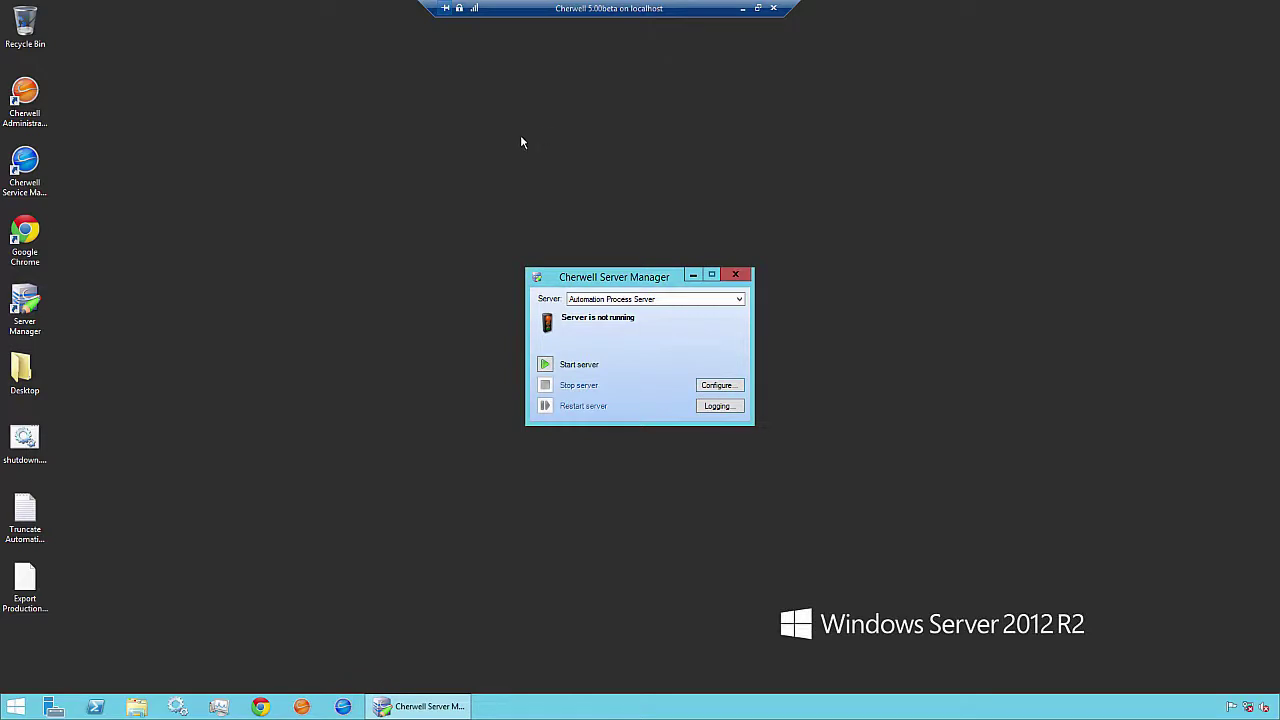
double_click(31, 101)
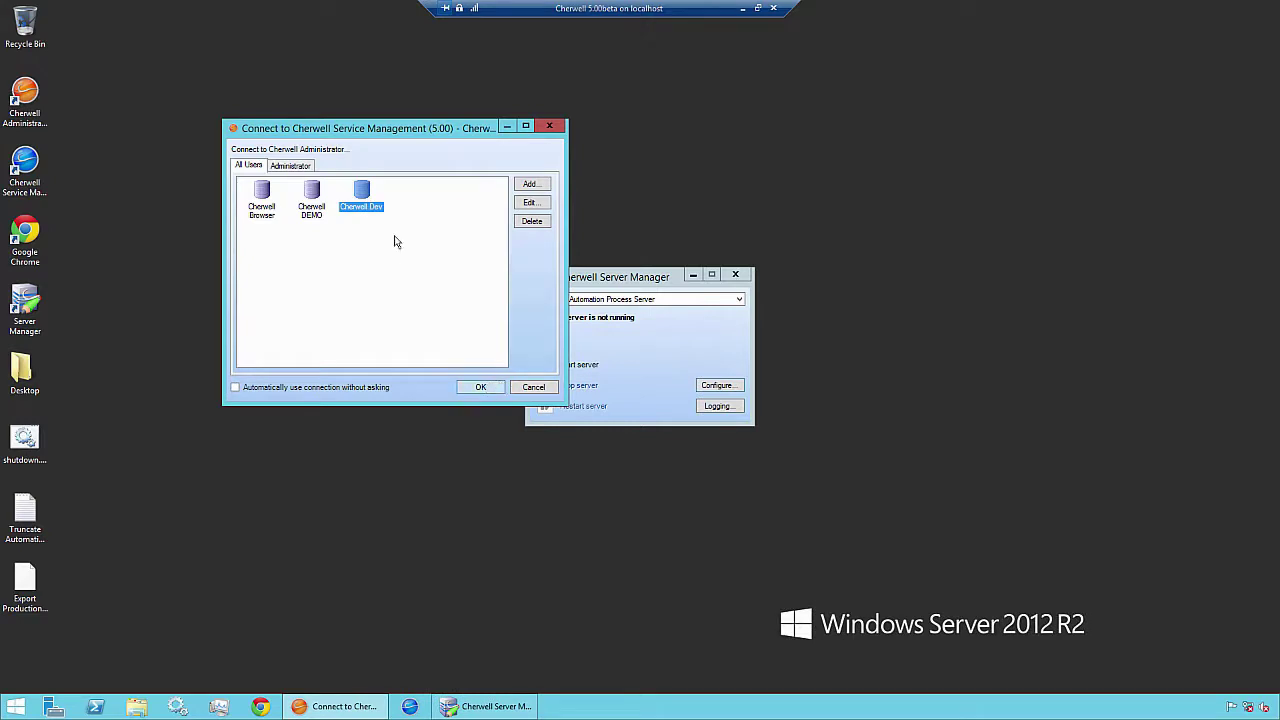
left_click(481, 388)
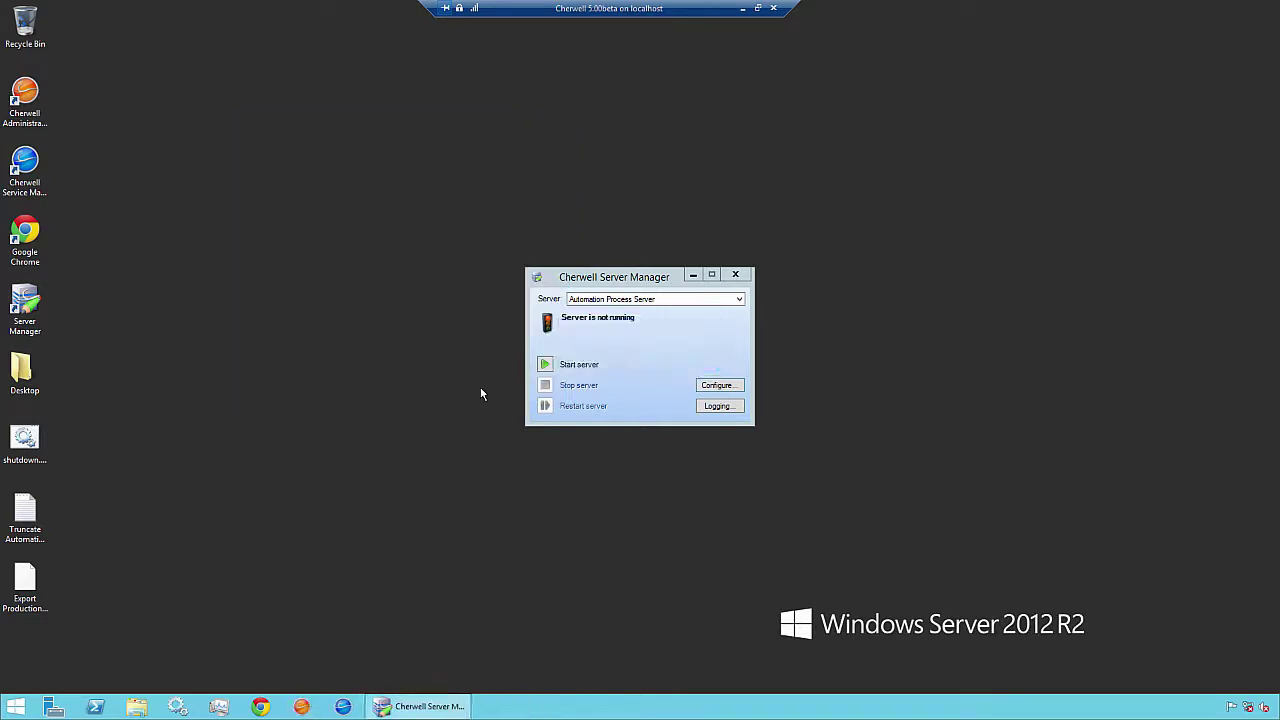
type("CSDAdmin")
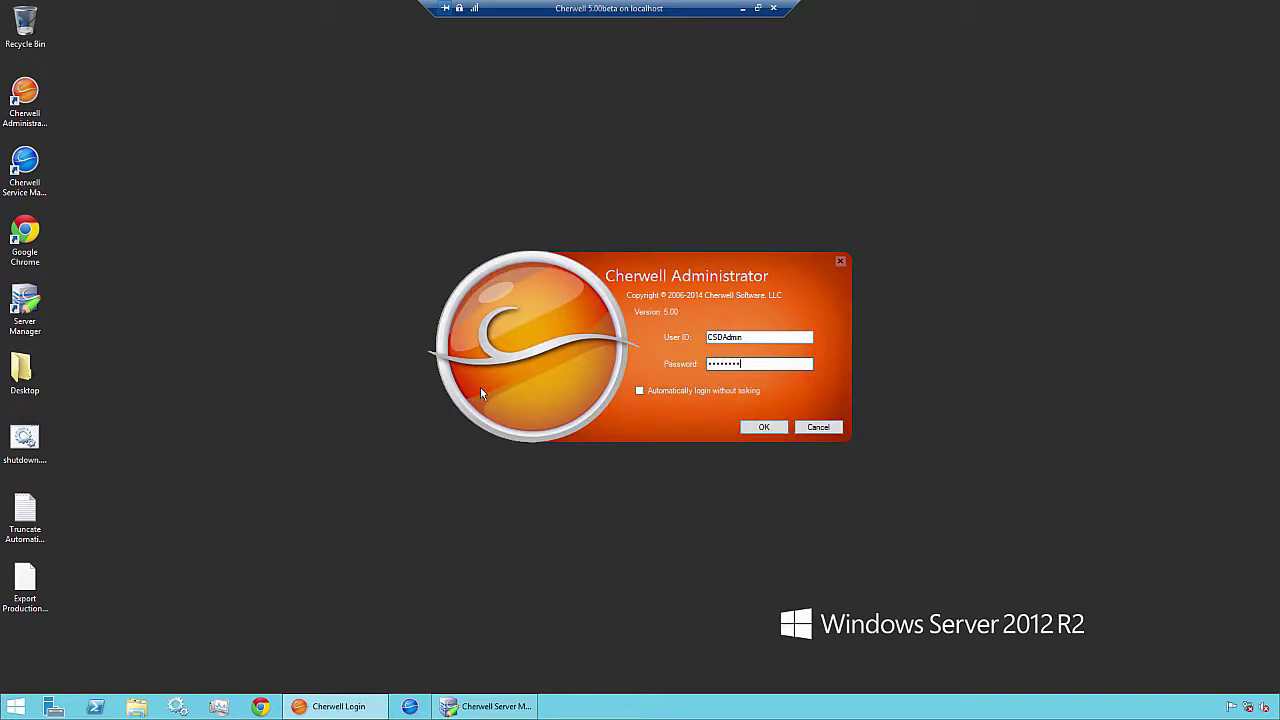
key("Return")
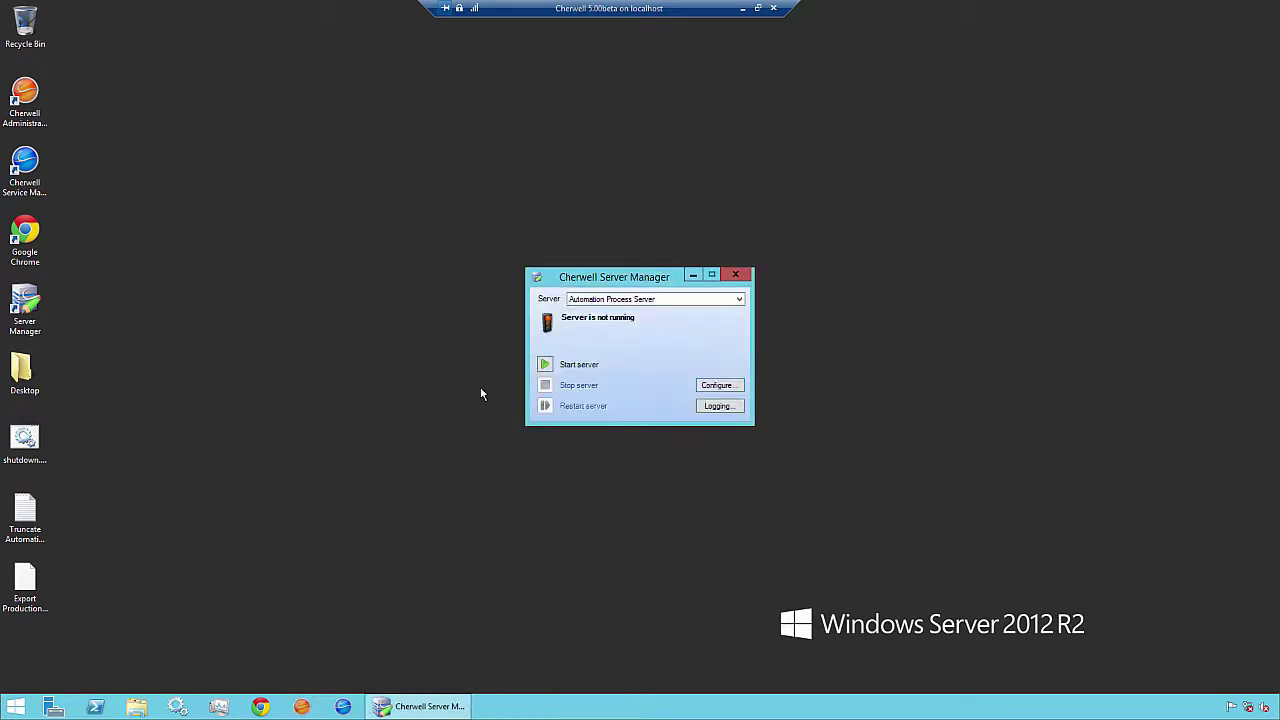